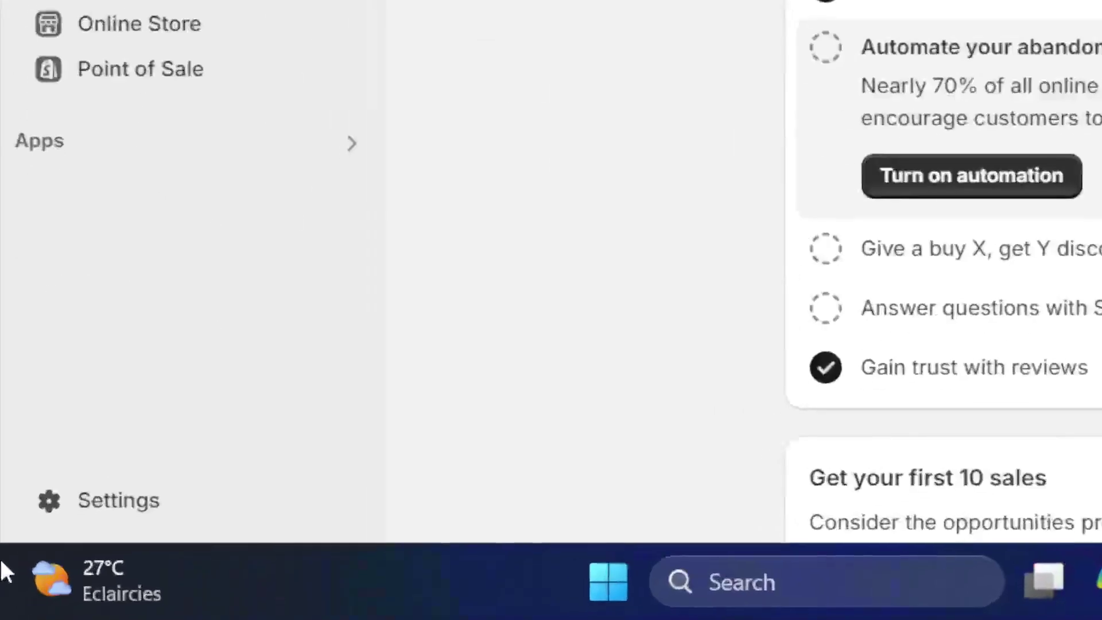
# Step: Open the "internetional" market from the store's Markets settings
pyautogui.click(32, 564)
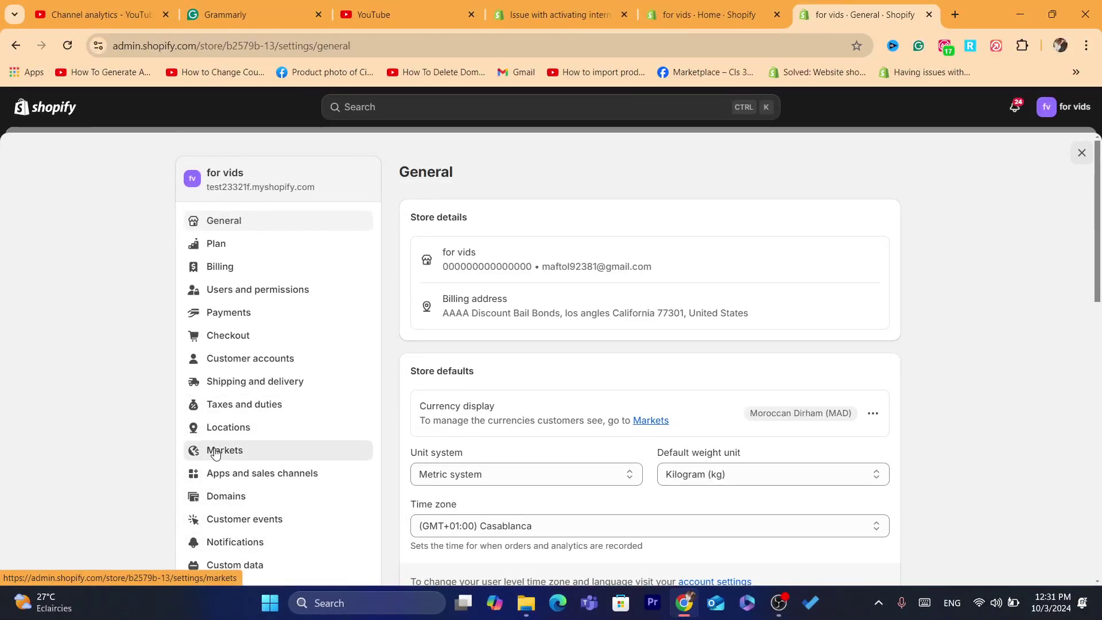
pyautogui.click(216, 451)
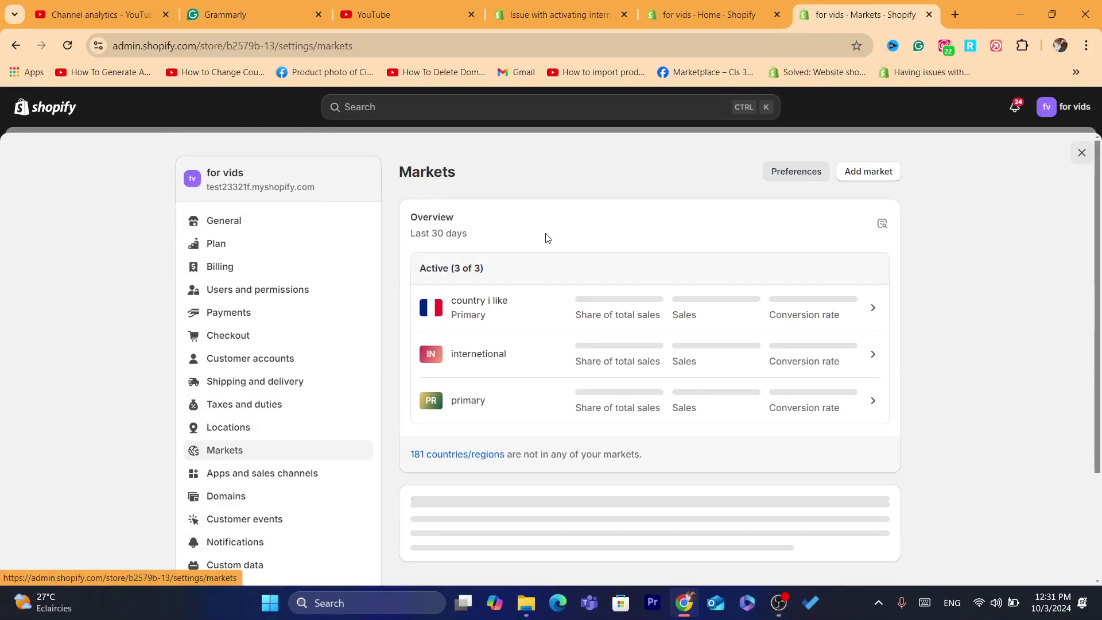
pyautogui.click(486, 46)
pyautogui.write('s')
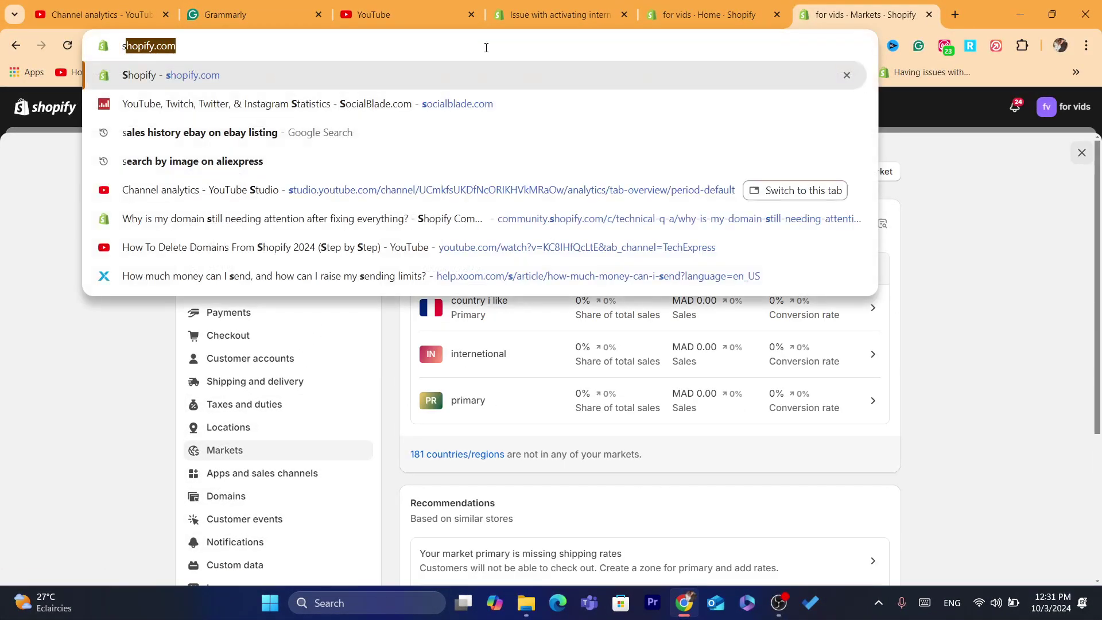
pyautogui.click(97, 346)
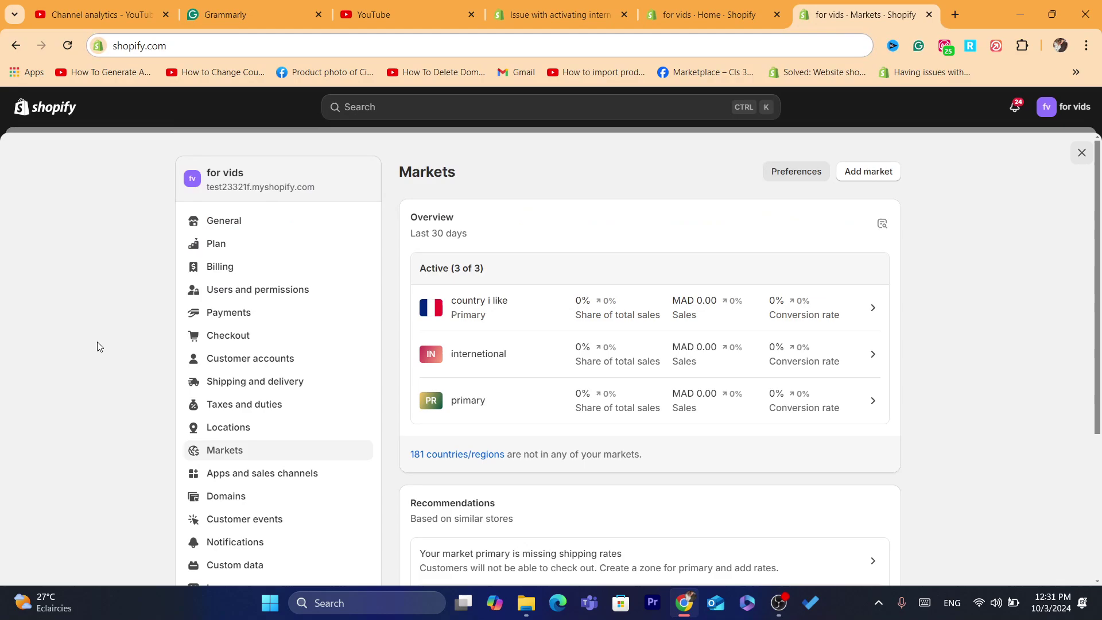
pyautogui.click(538, 365)
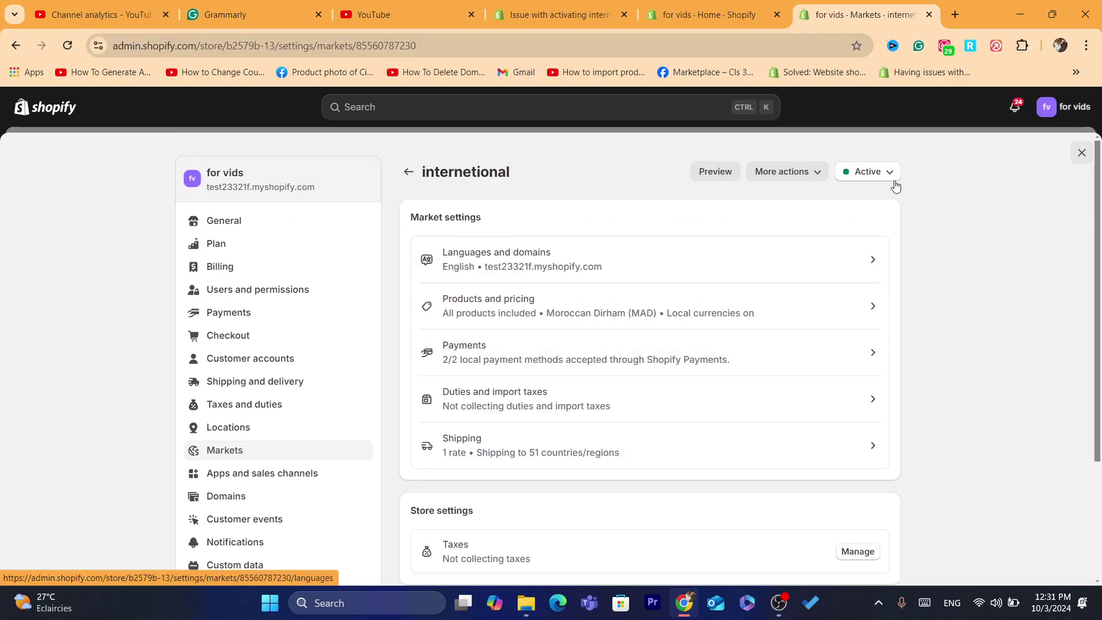
# Step: Switch the "internetional" market's status to Inactive and back to Active
pyautogui.click(880, 181)
pyautogui.click(804, 225)
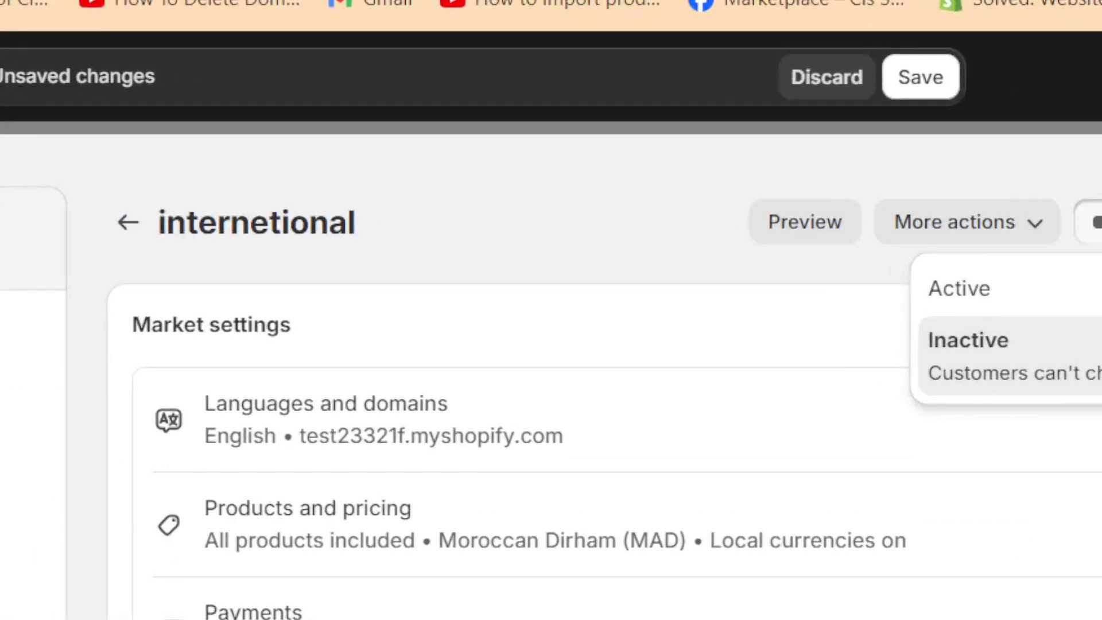
pyautogui.click(983, 288)
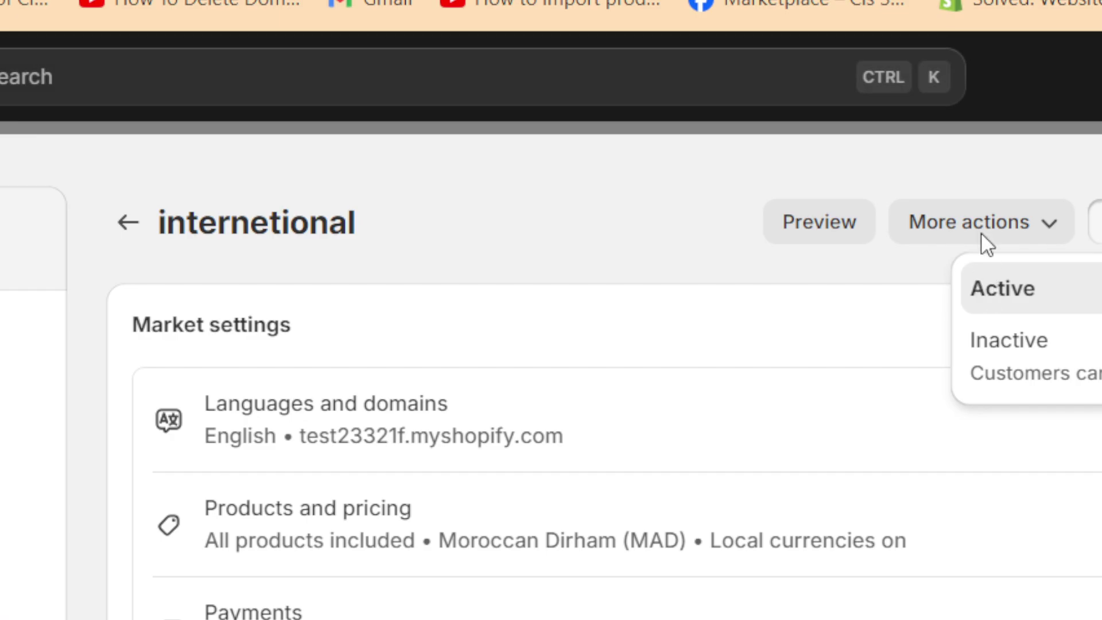
pyautogui.click(979, 164)
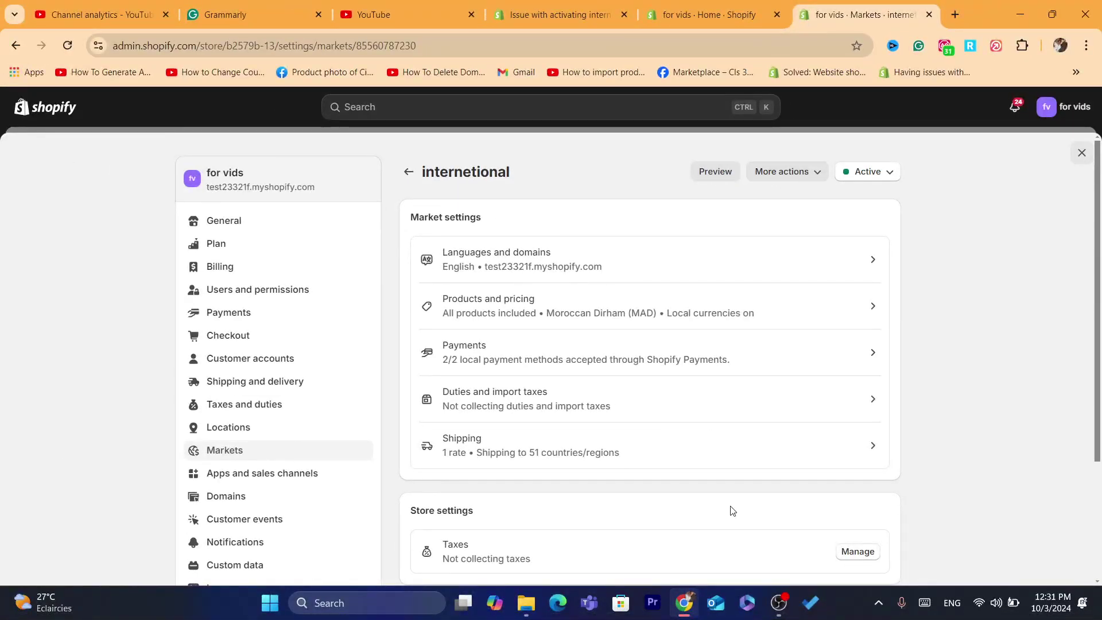
pyautogui.click(655, 36)
pyautogui.write('s')
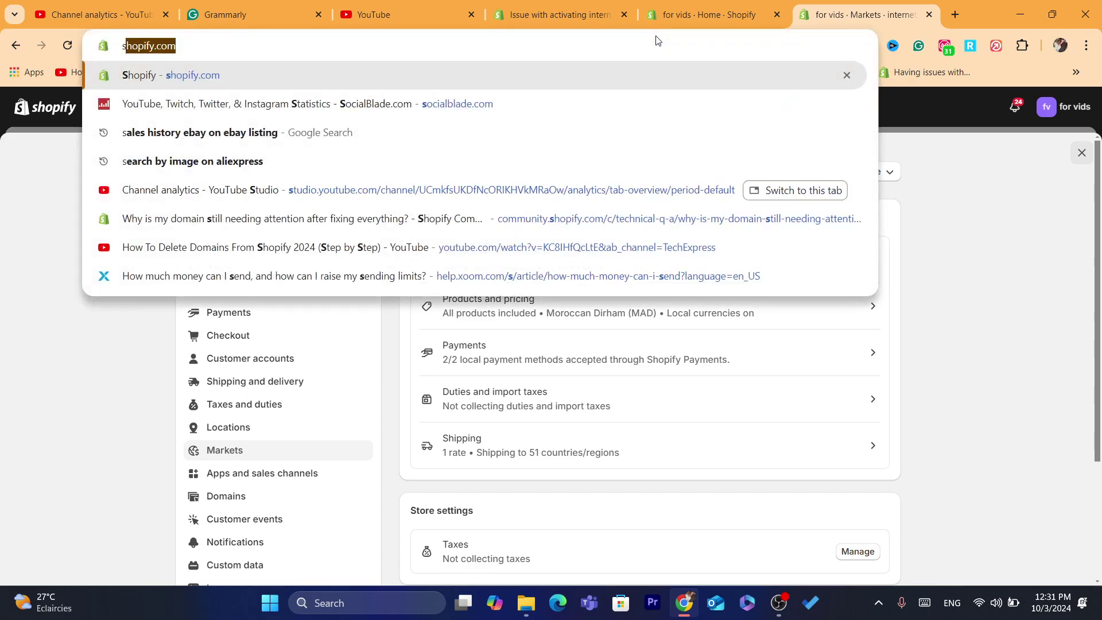
pyautogui.click(915, 417)
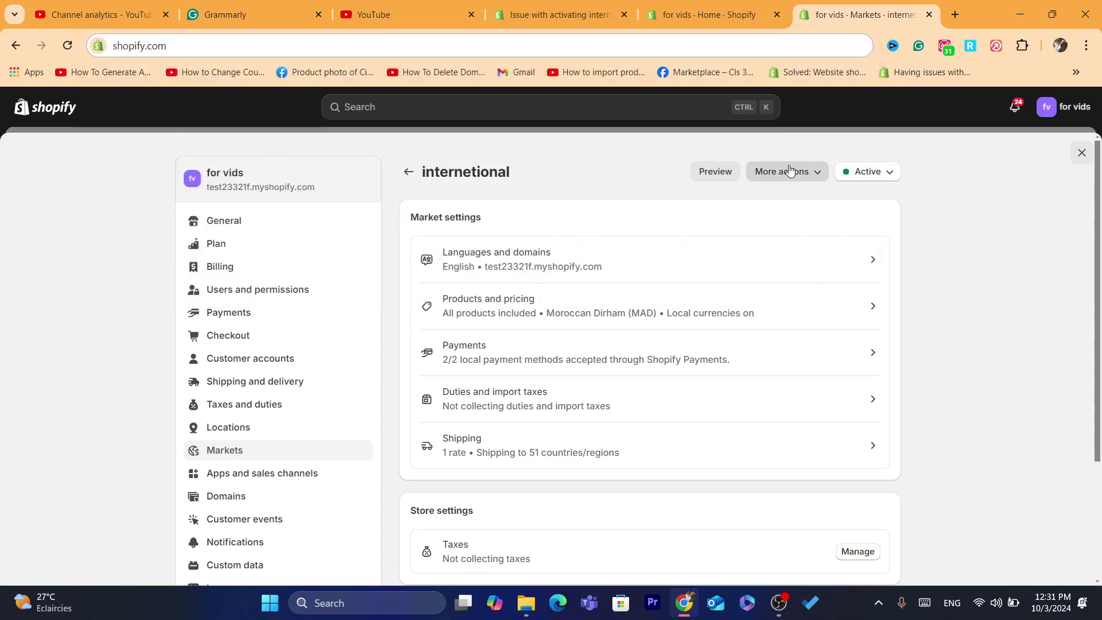
# Step: Leave the market settings and switch the admin to the store named My Store
pyautogui.click(408, 171)
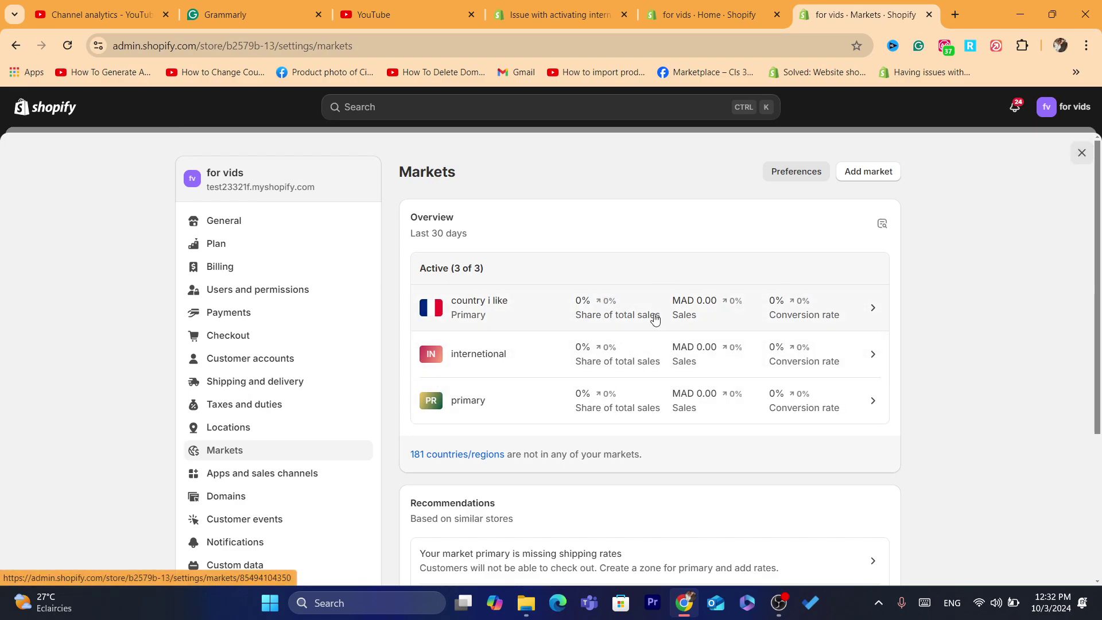
pyautogui.click(1081, 153)
pyautogui.click(1055, 105)
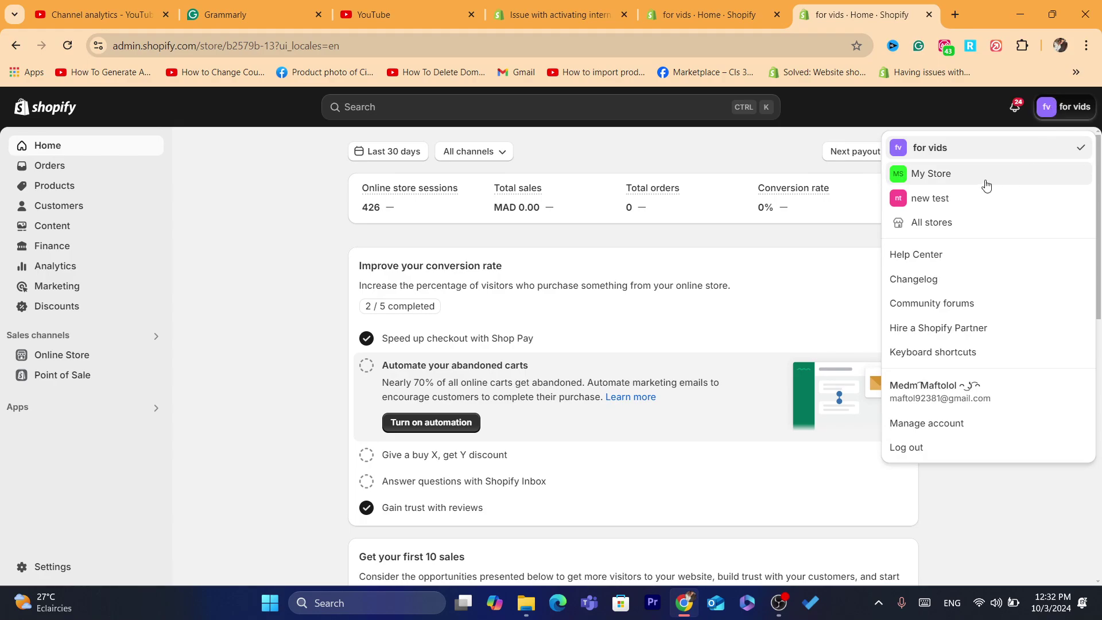
pyautogui.click(911, 182)
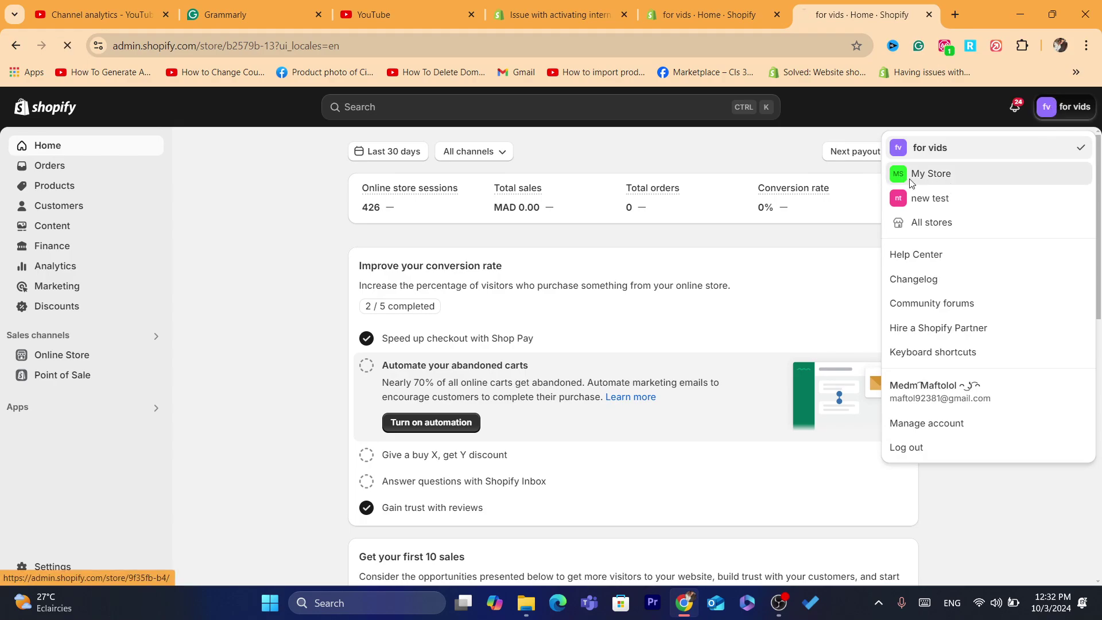
pyautogui.click(574, 40)
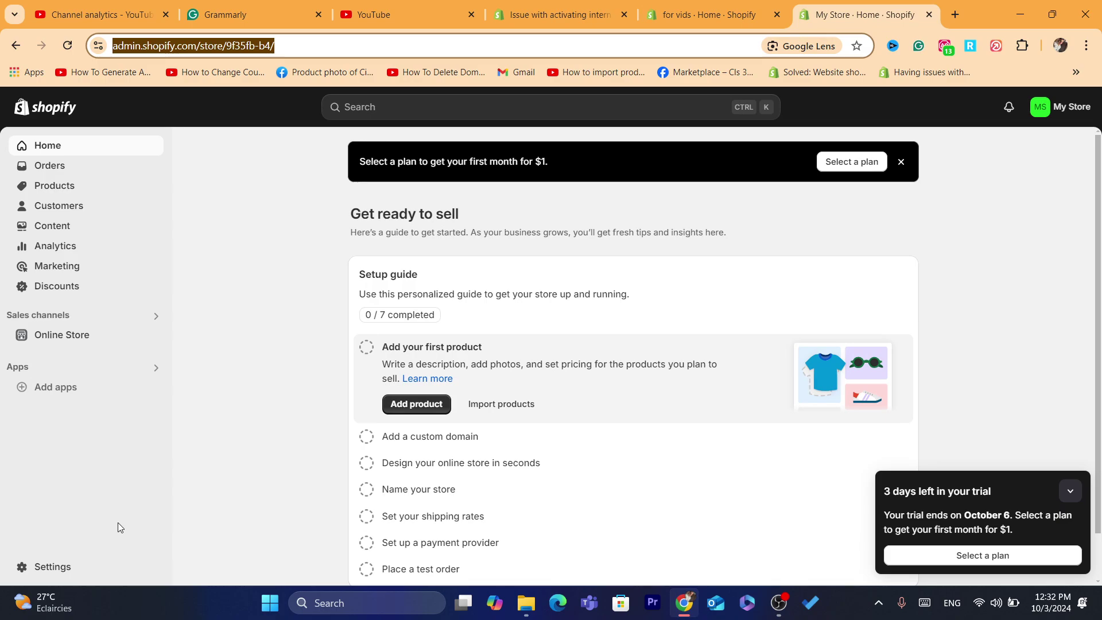
# Step: Set the International market's status to Active in My Store's Markets settings, save it and return to the markets list
pyautogui.click(46, 566)
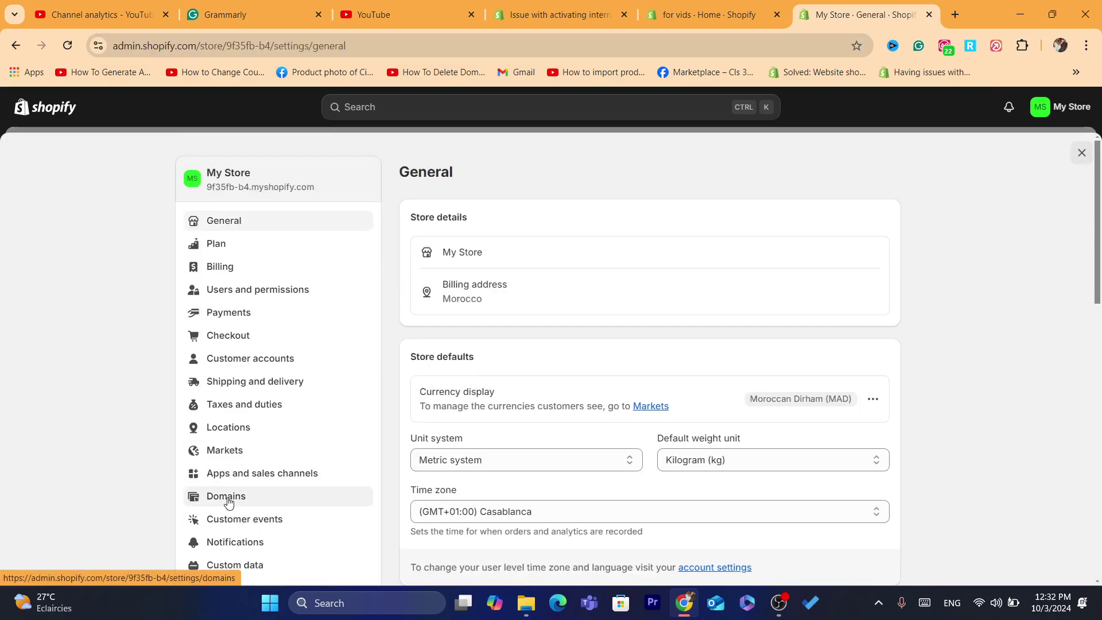
pyautogui.click(219, 451)
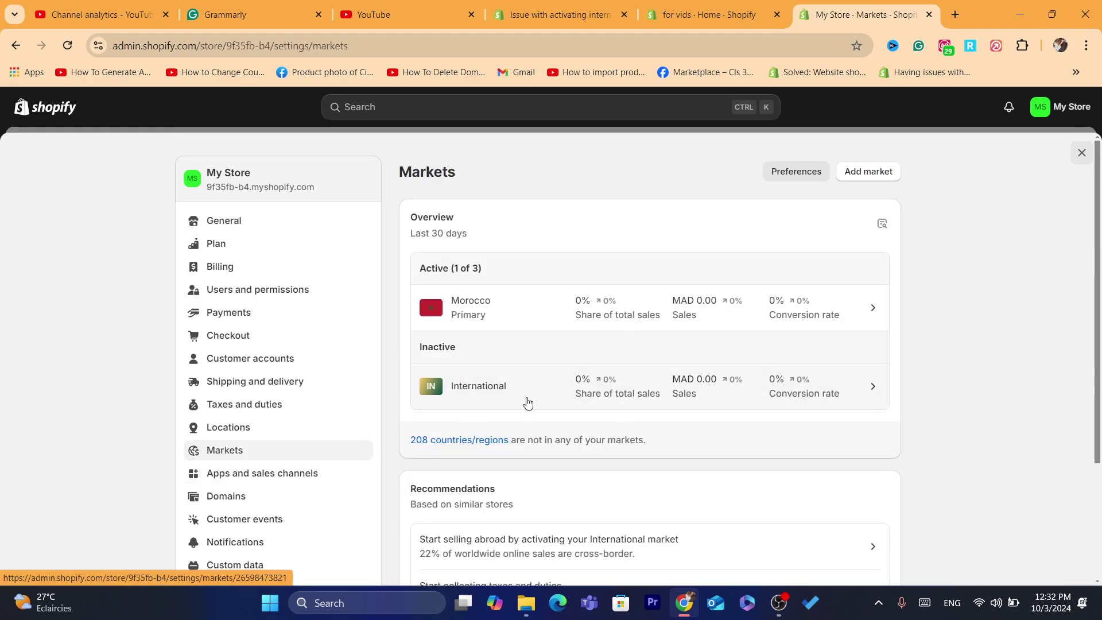
pyautogui.click(524, 398)
pyautogui.click(850, 172)
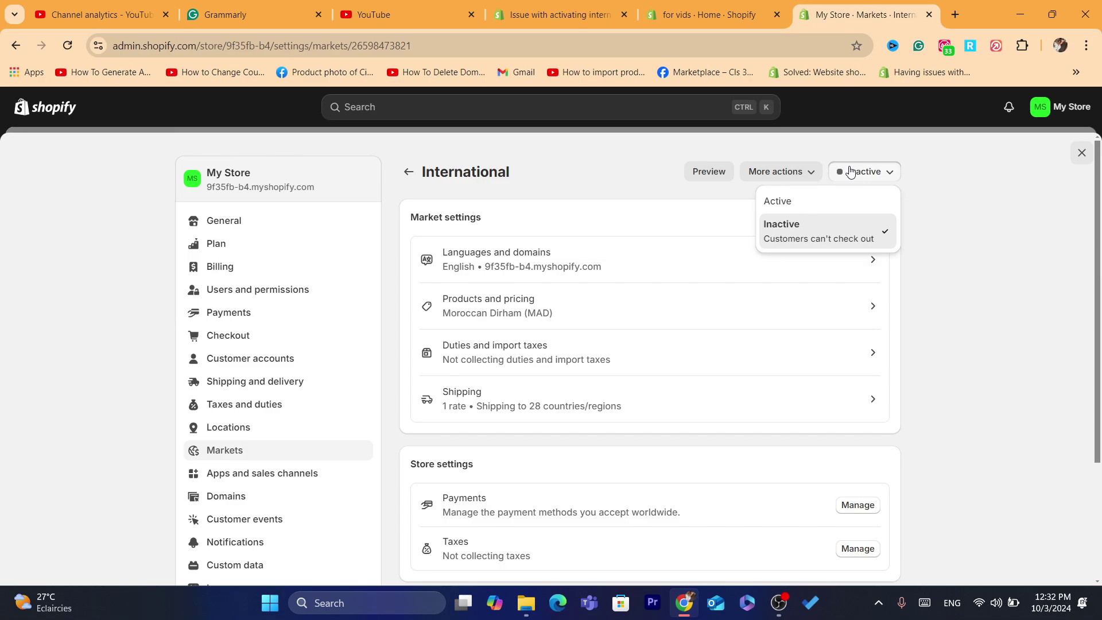
pyautogui.click(778, 201)
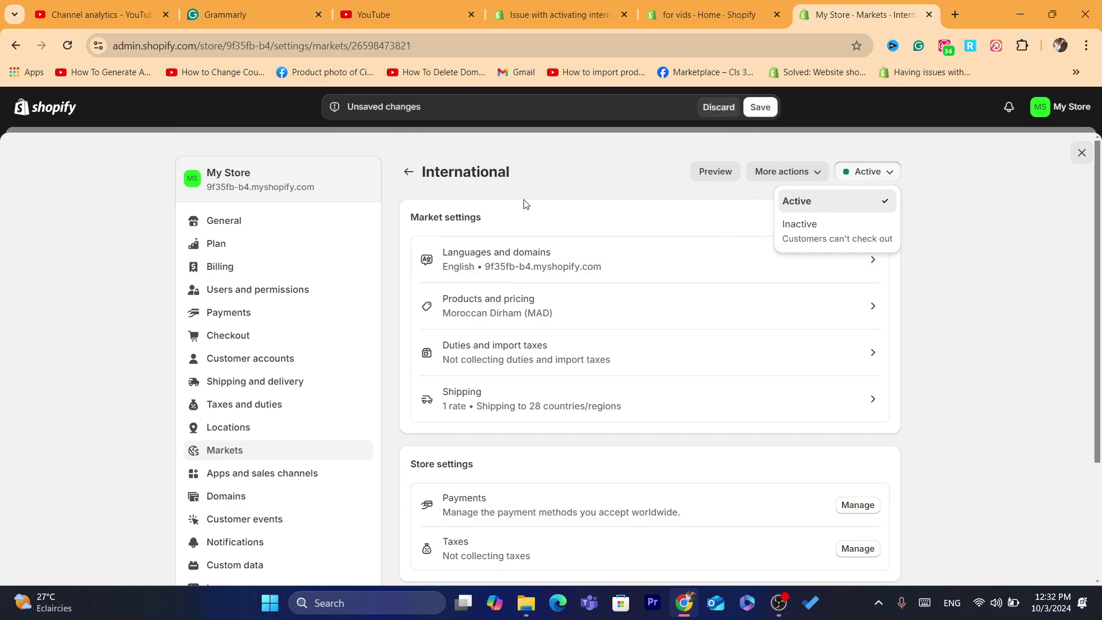
pyautogui.click(753, 104)
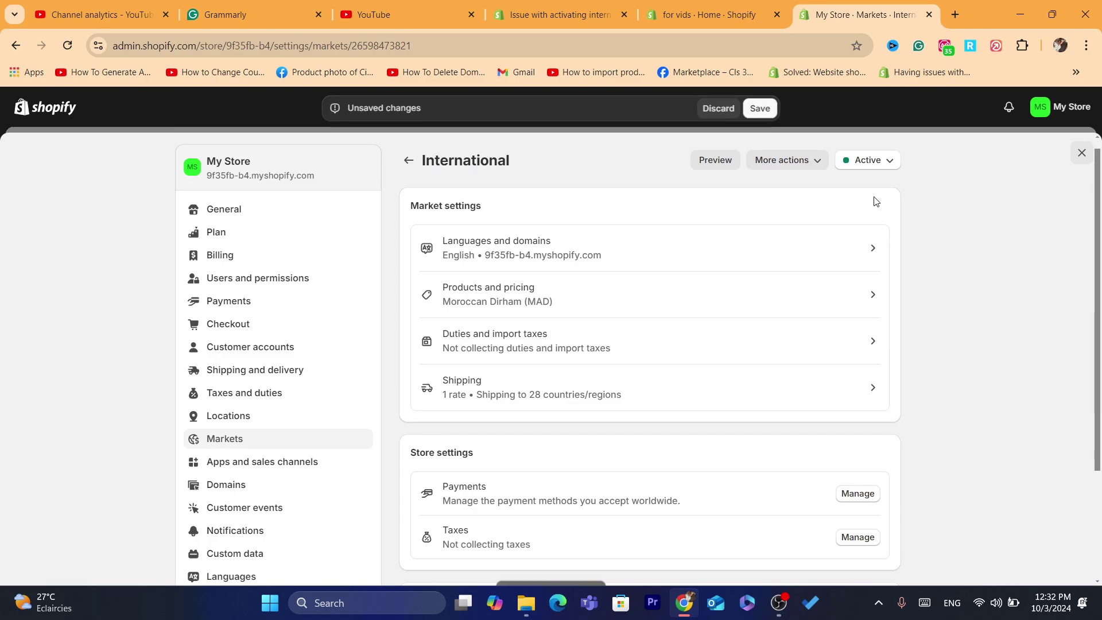
pyautogui.click(408, 160)
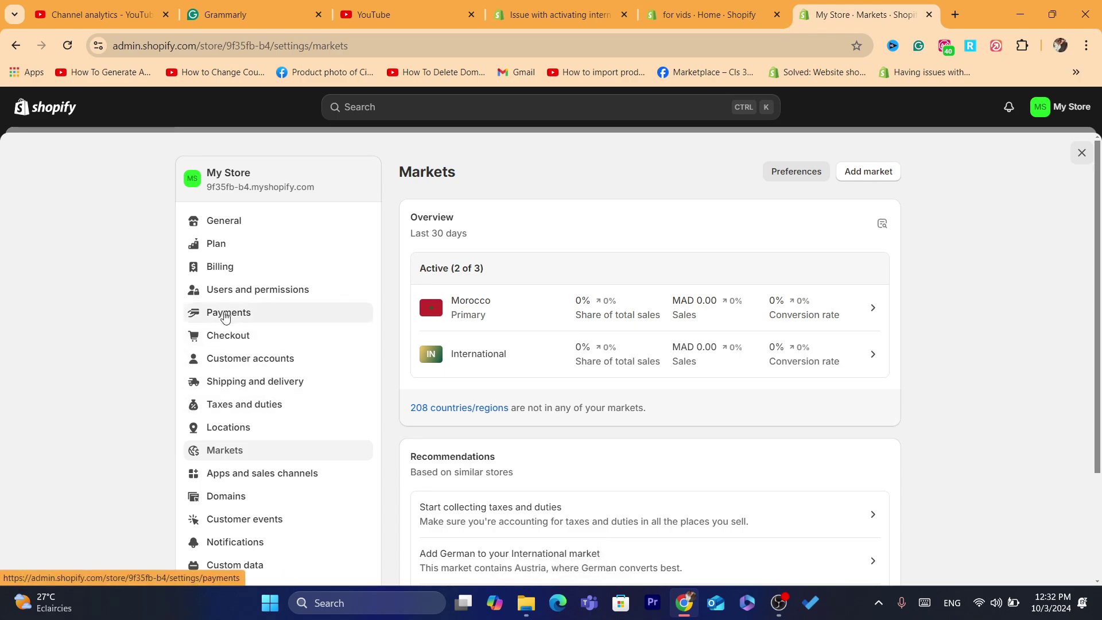
# Step: Open the General shipping profile in the Shipping and delivery settings at its shipping zones
pyautogui.click(250, 393)
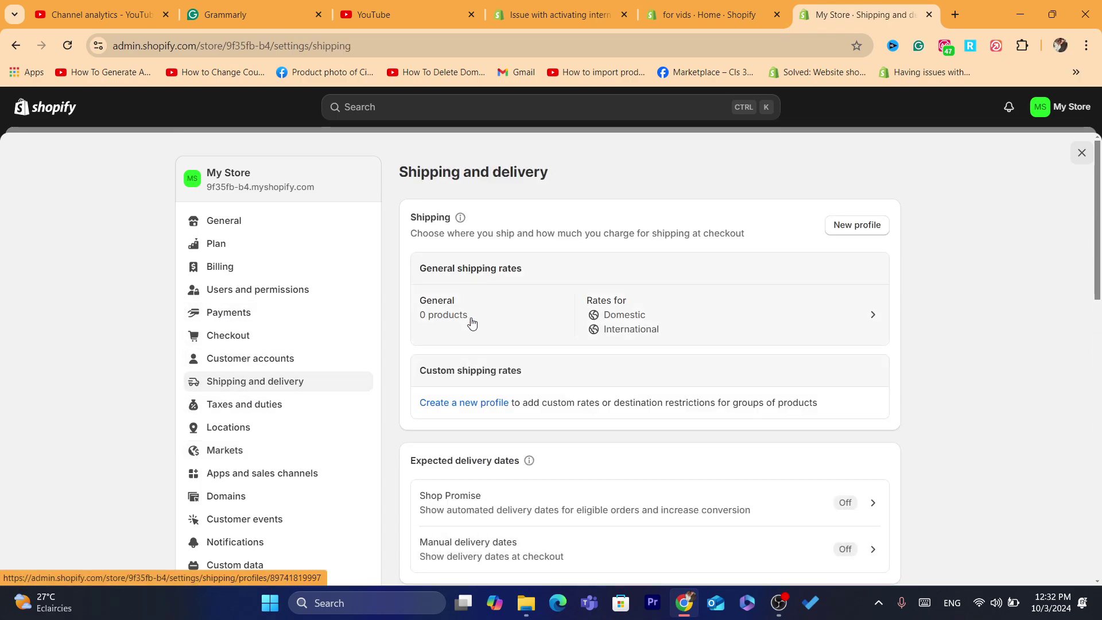
pyautogui.click(449, 309)
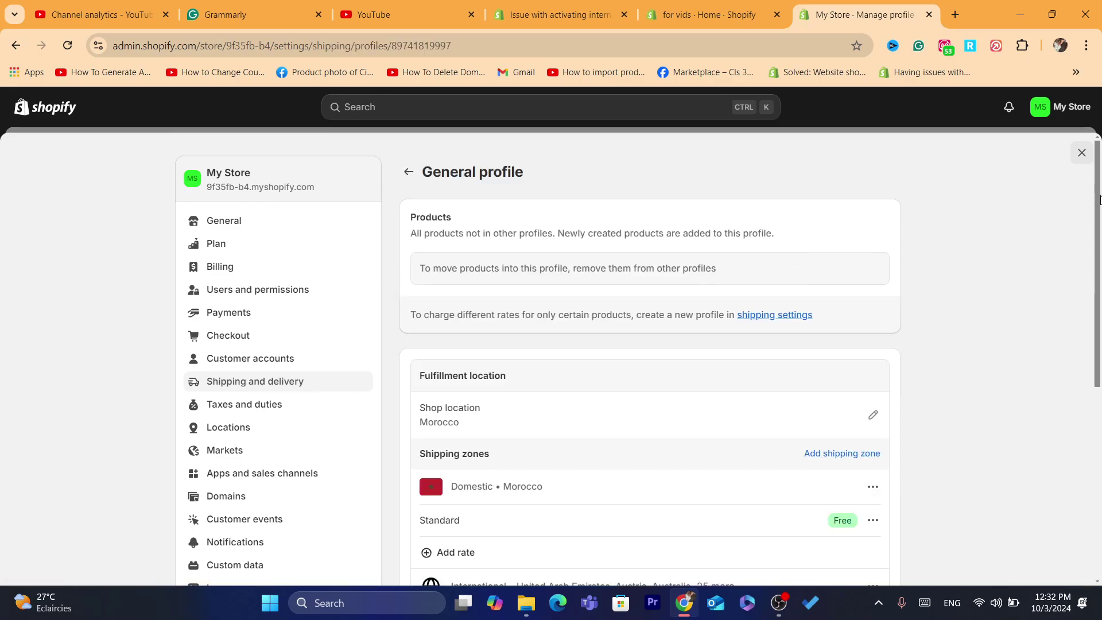
pyautogui.moveTo(1099, 199); pyautogui.dragTo(1098, 210)
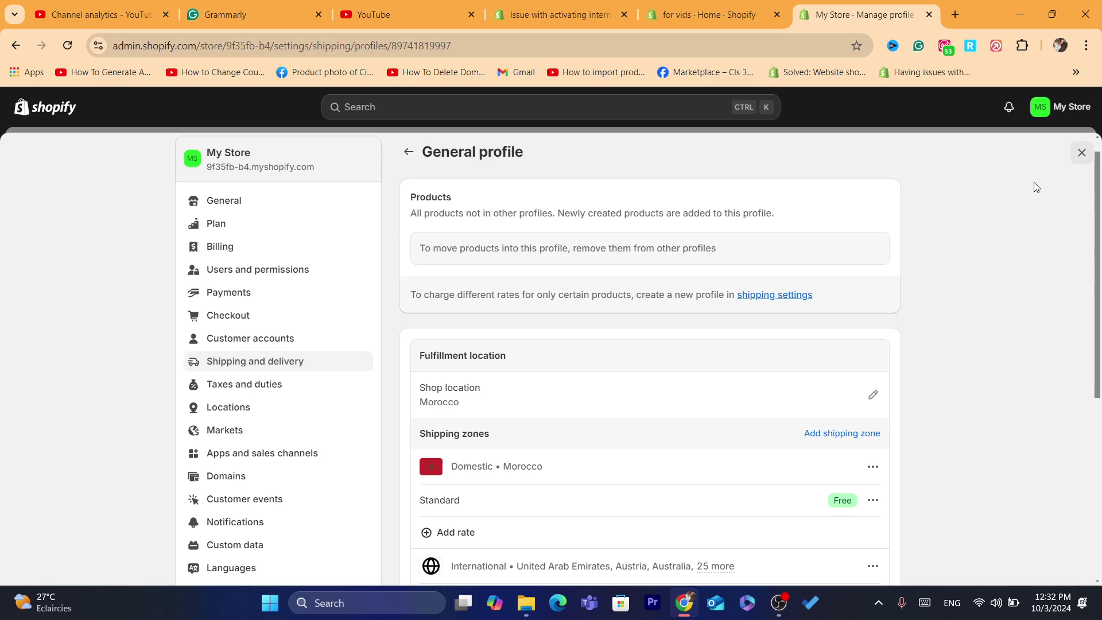
pyautogui.moveTo(1099, 225); pyautogui.dragTo(1099, 376)
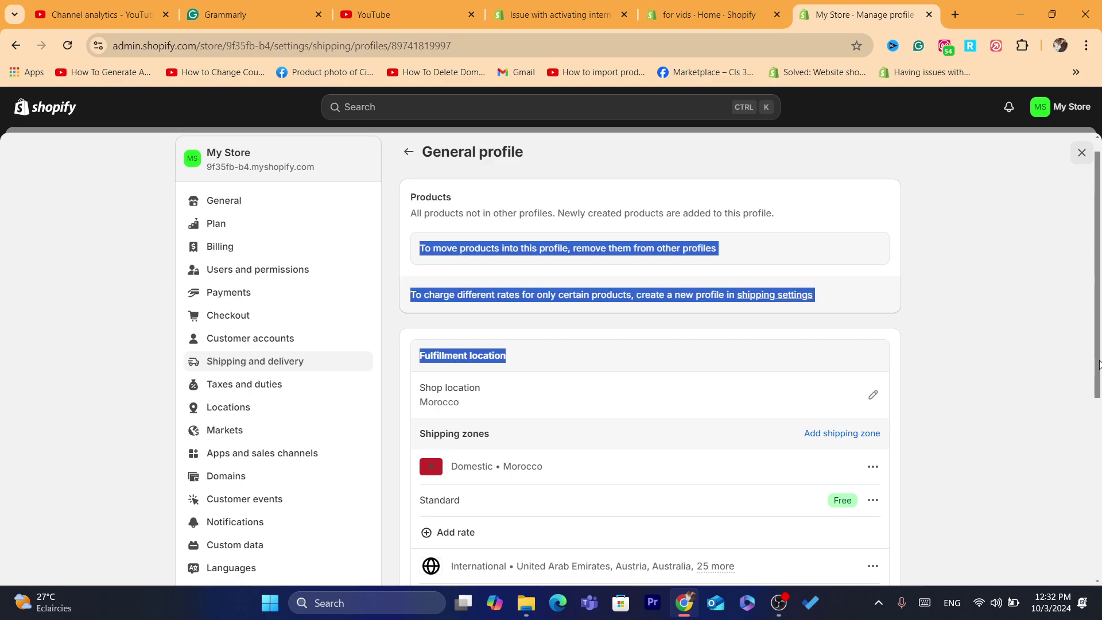
pyautogui.click(1101, 334)
pyautogui.moveTo(1101, 335); pyautogui.dragTo(1101, 507)
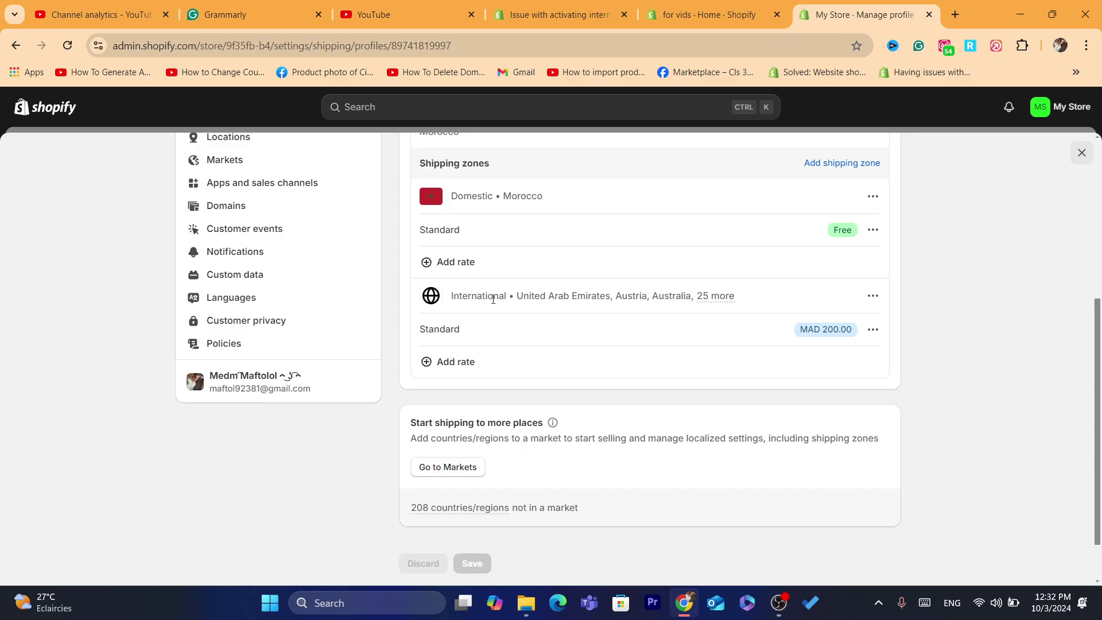
# Step: Examine which countries the International shipping zone covers, including those hidden in its shortened list
pyautogui.moveTo(451, 295); pyautogui.dragTo(696, 296)
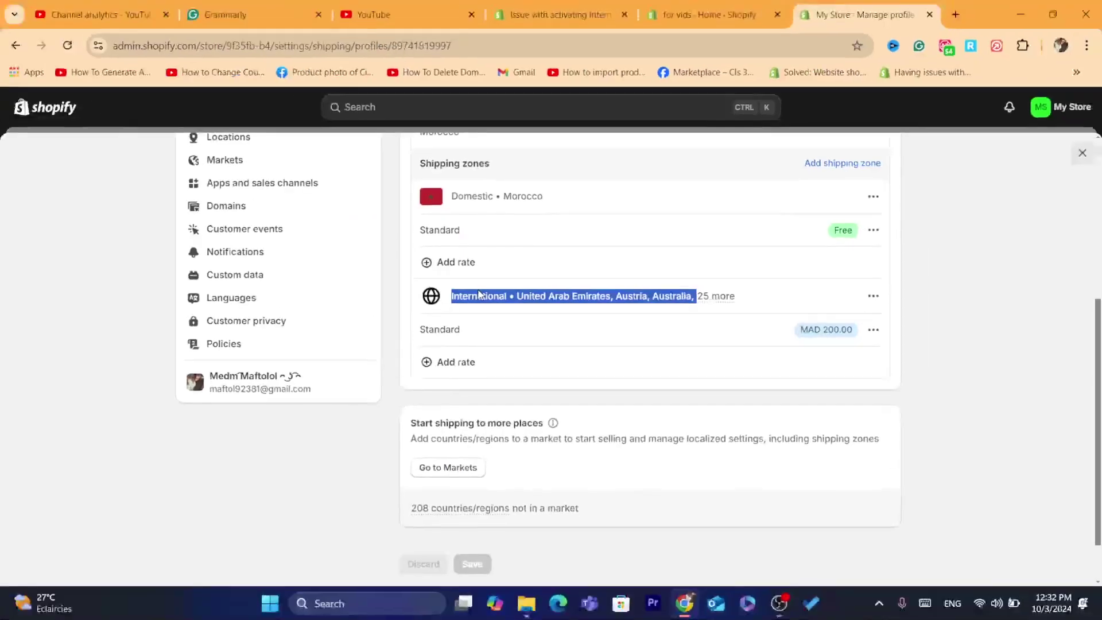
pyautogui.moveTo(793, 514)
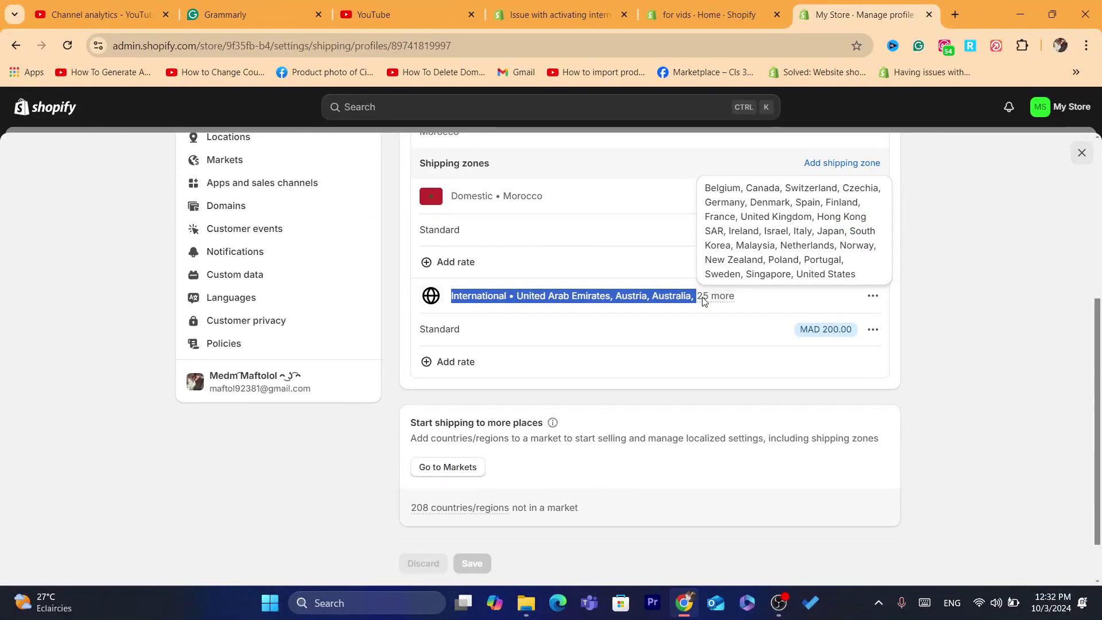
pyautogui.click(714, 307)
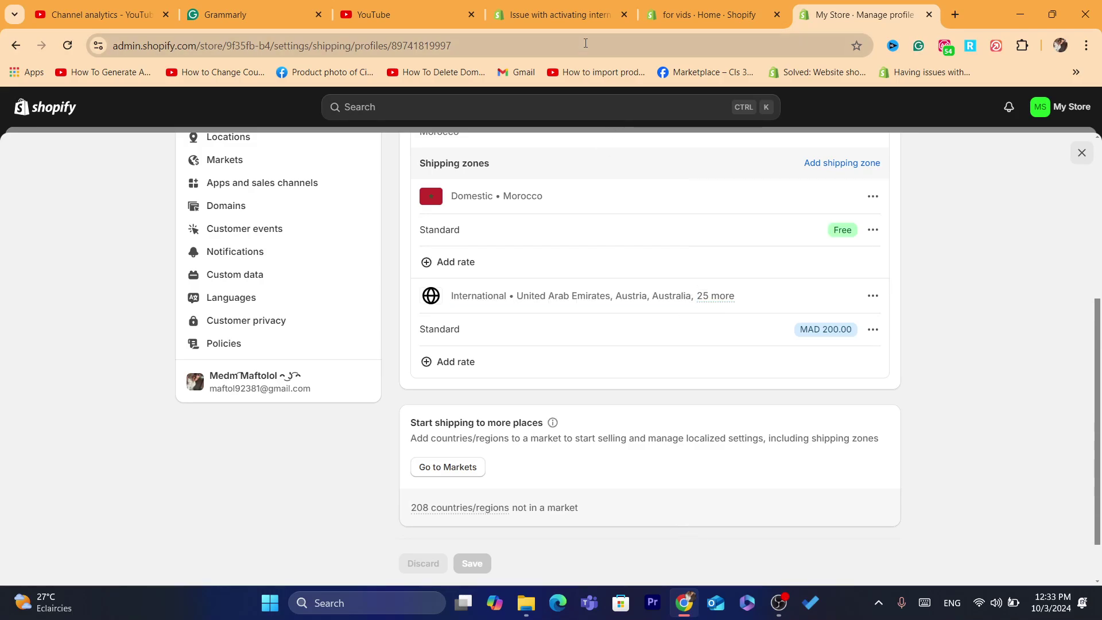
pyautogui.click(585, 46)
pyautogui.write('s')
pyautogui.click(674, 351)
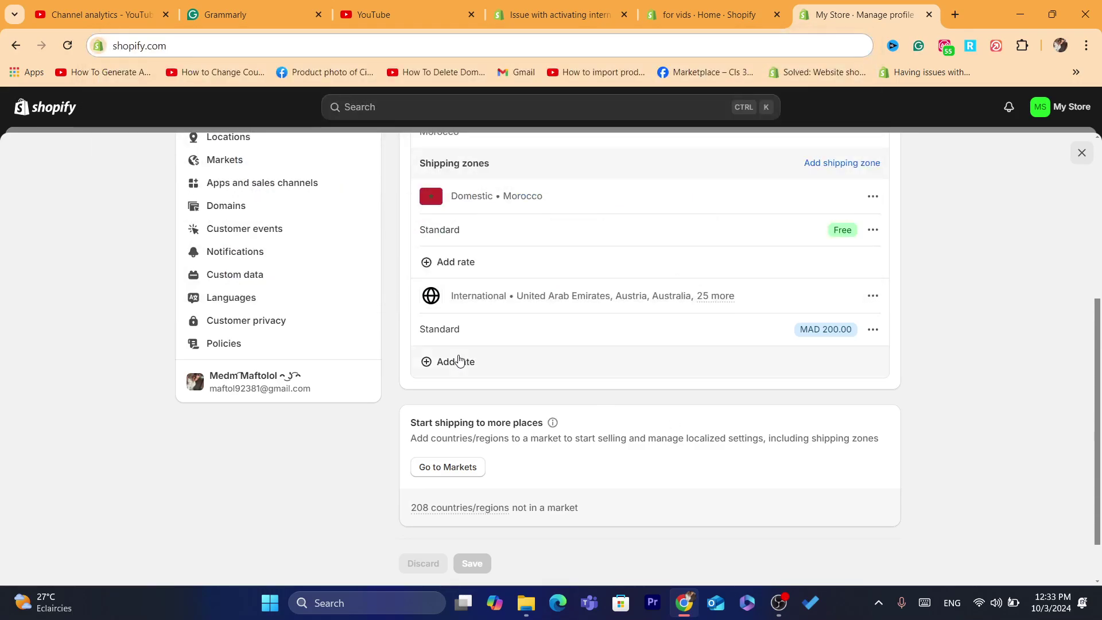
# Step: Add a free custom flat rate named "standerd" to the International shipping zone
pyautogui.click(461, 359)
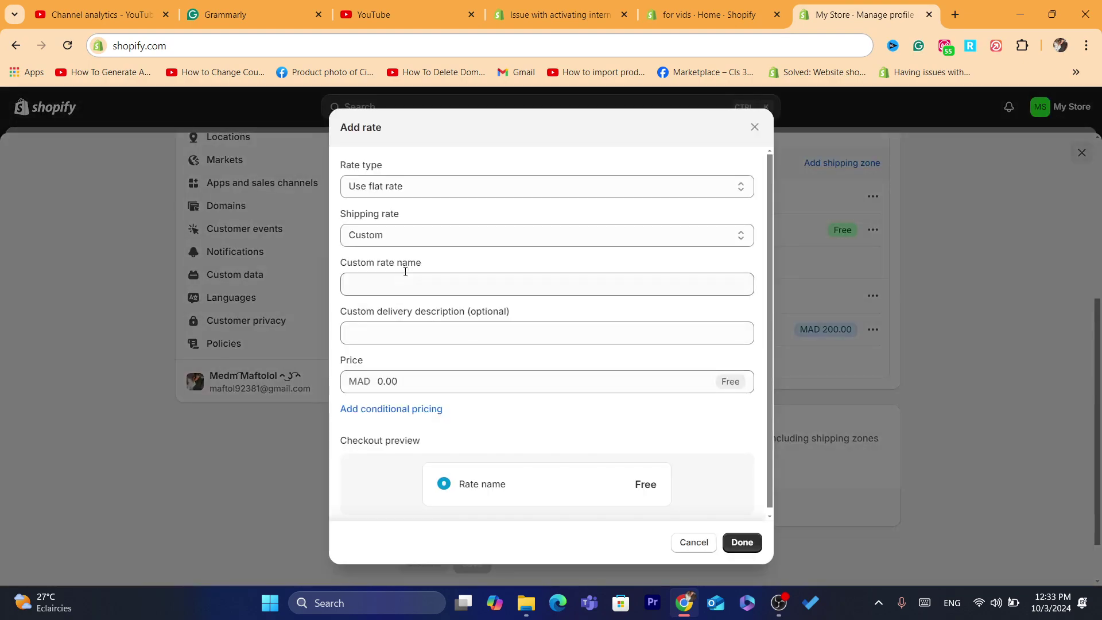
pyautogui.click(398, 281)
pyautogui.write('s')
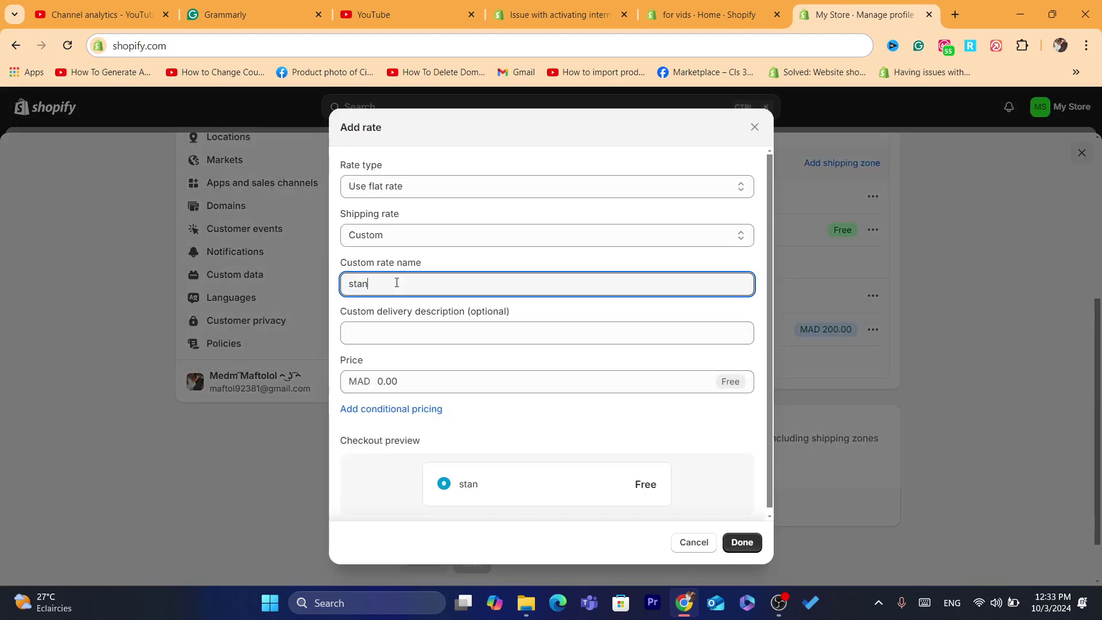
pyautogui.write('tan')
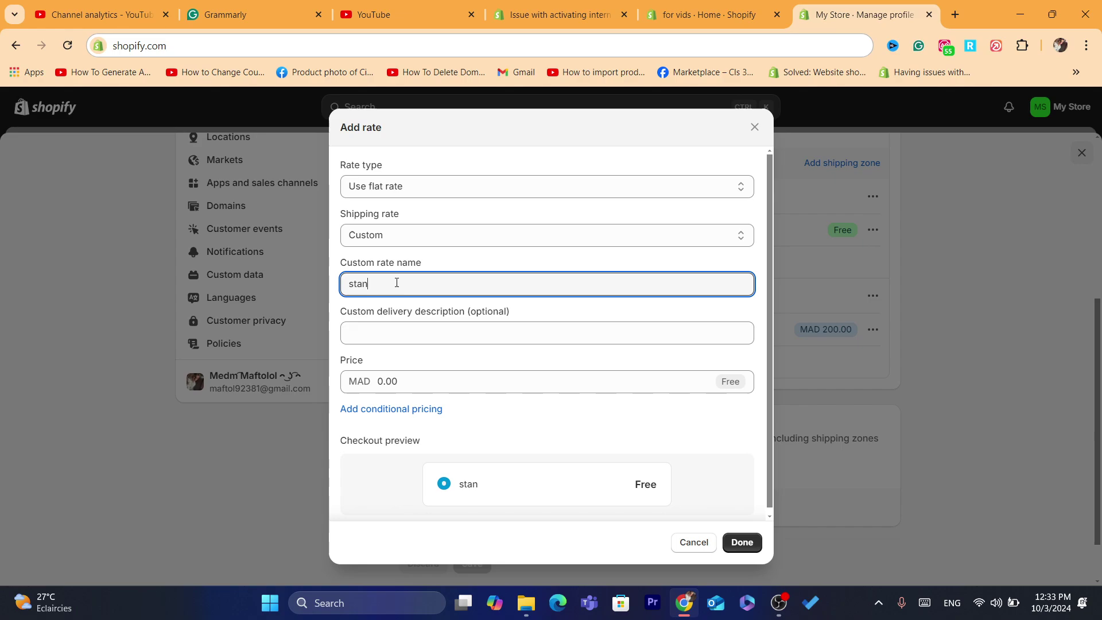
pyautogui.write('derd')
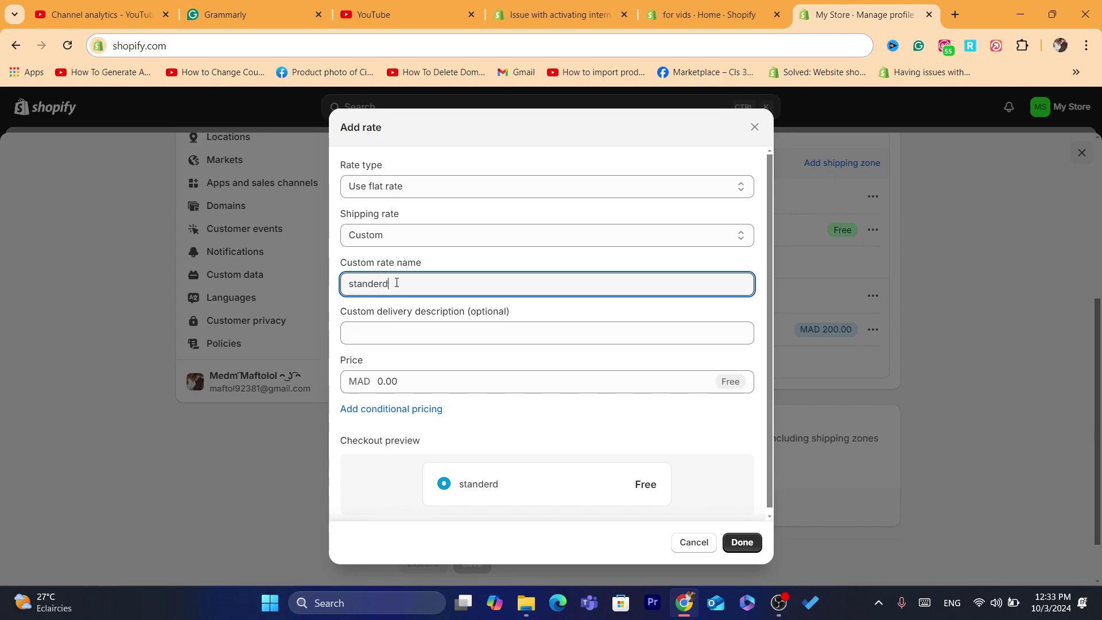
pyautogui.click(412, 376)
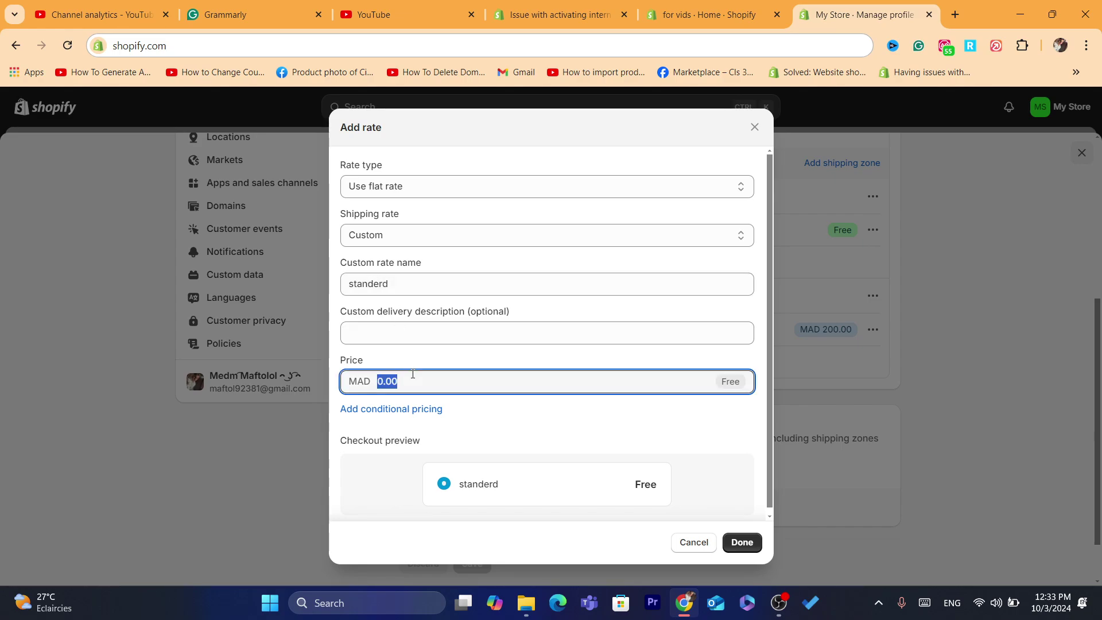
pyautogui.click(732, 543)
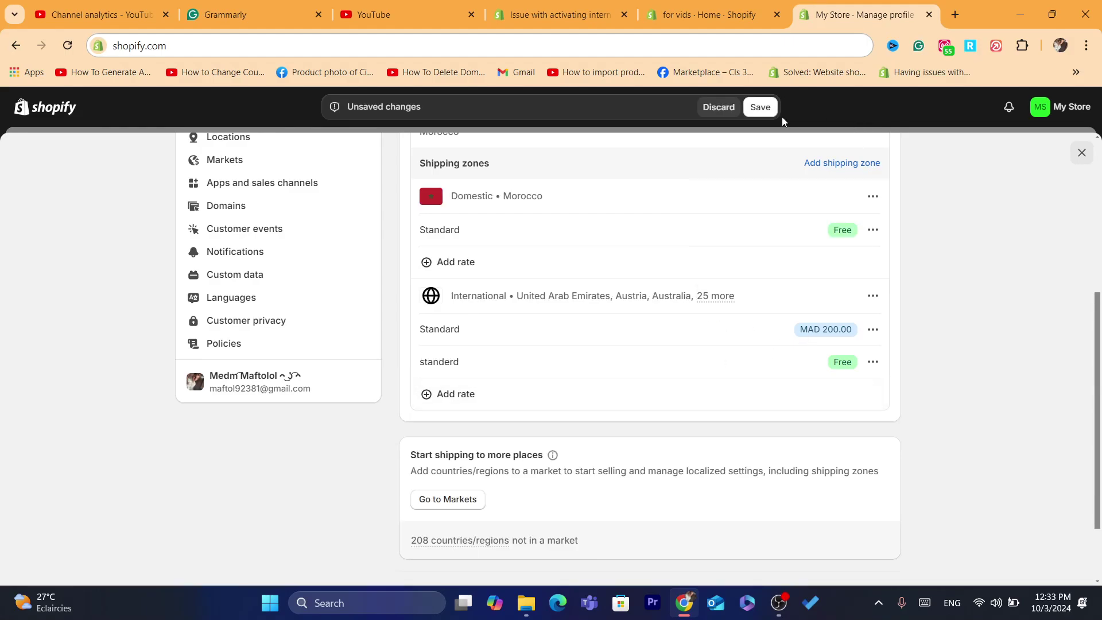
# Step: Save the changes to the General shipping profile
pyautogui.click(760, 107)
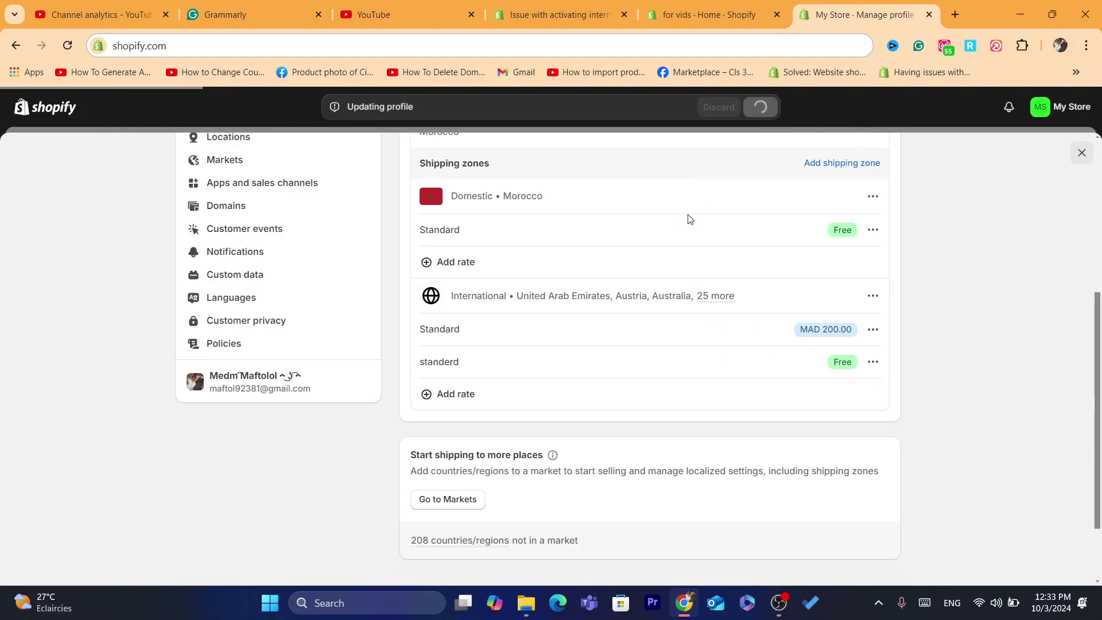
pyautogui.moveTo(1099, 418); pyautogui.dragTo(1098, 391)
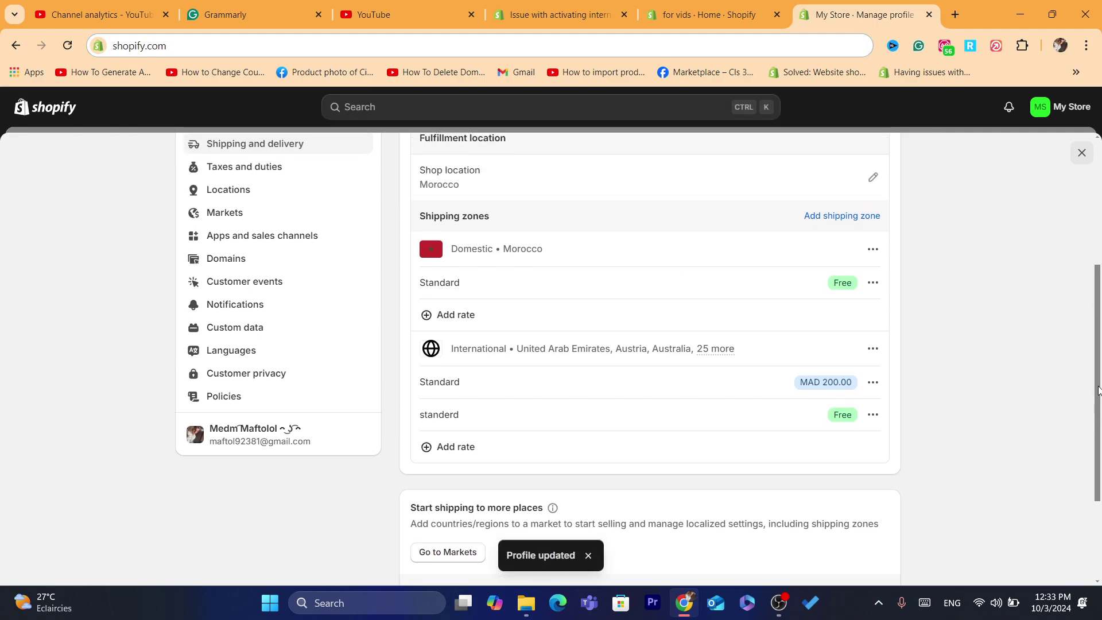
pyautogui.scroll(4, 835, 397)
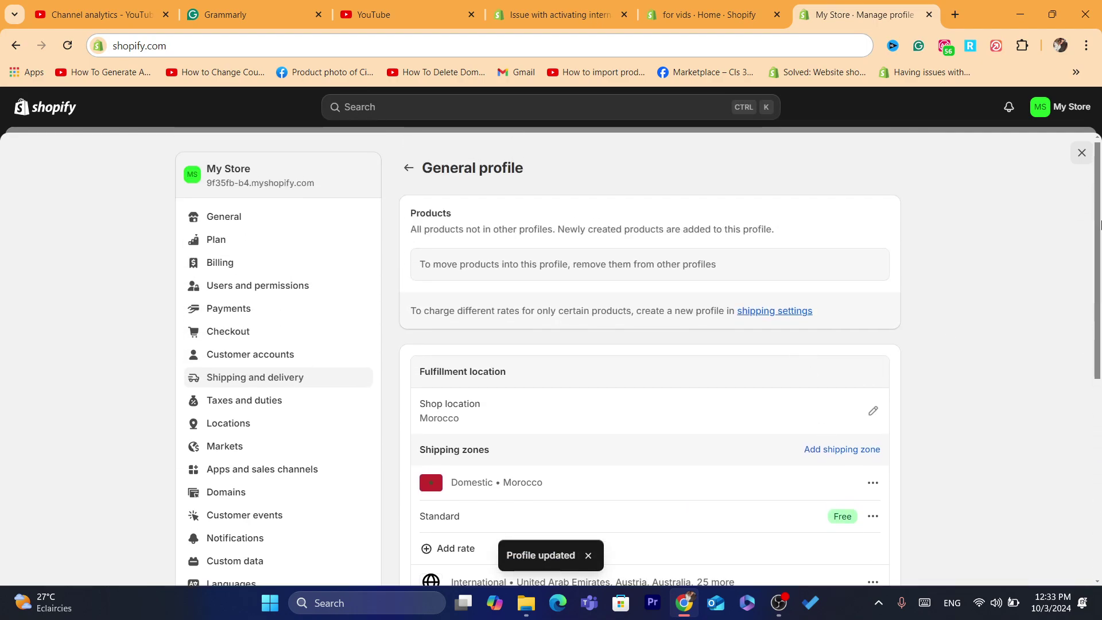
# Step: Open the International market in the Markets settings and check its status options
pyautogui.moveTo(1095, 225)
pyautogui.mouseDown()
pyautogui.moveTo(1097, 424)
pyautogui.moveTo(1095, 234)
pyautogui.mouseUp()
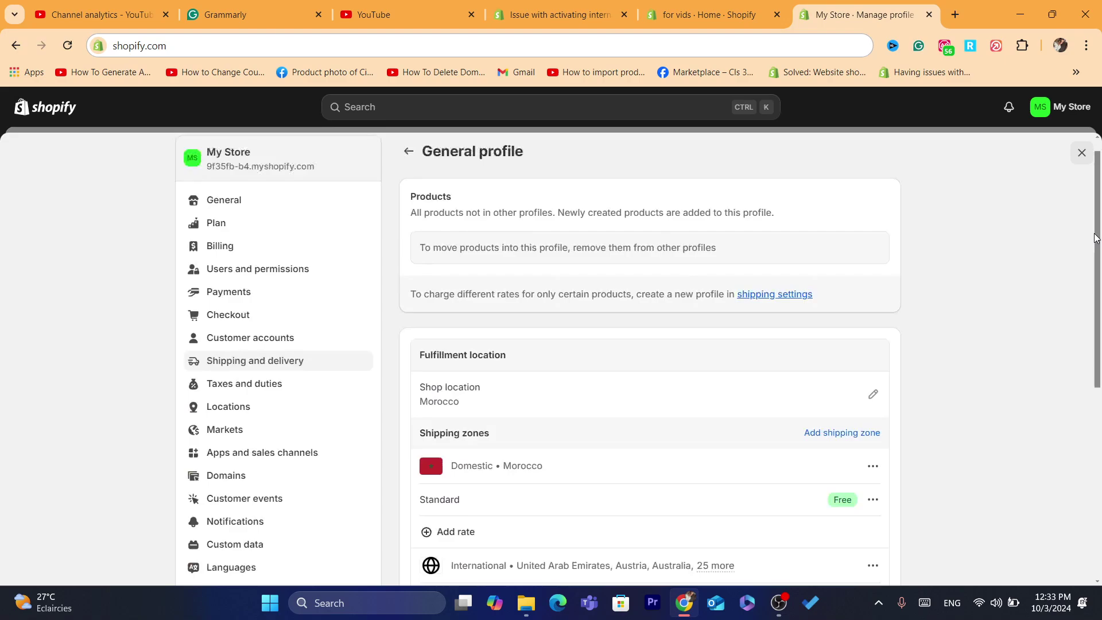
pyautogui.click(223, 434)
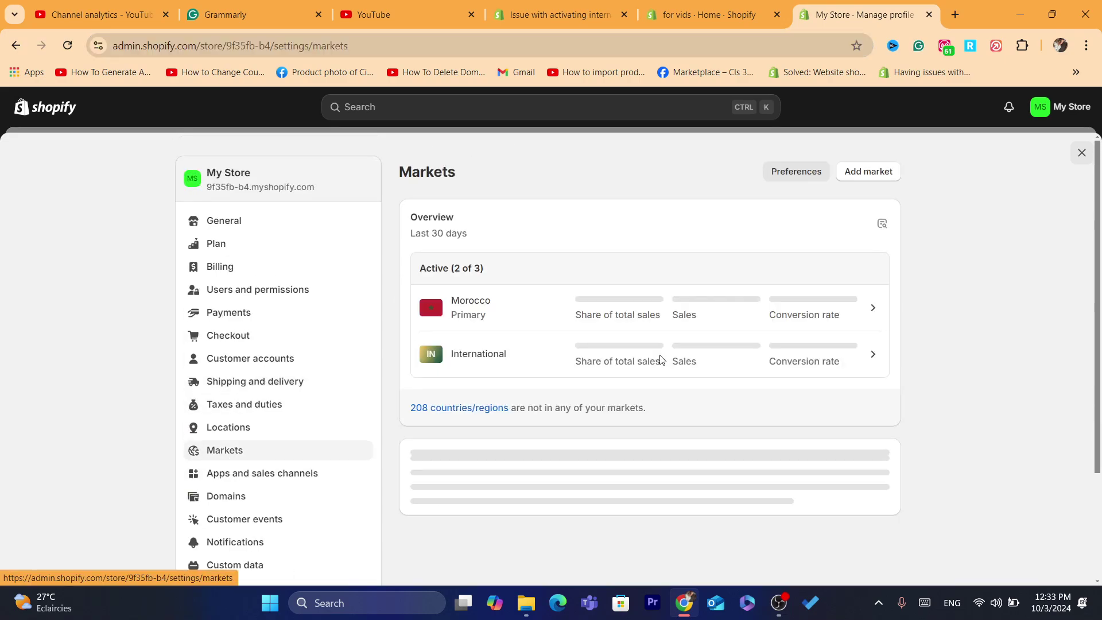
pyautogui.click(611, 364)
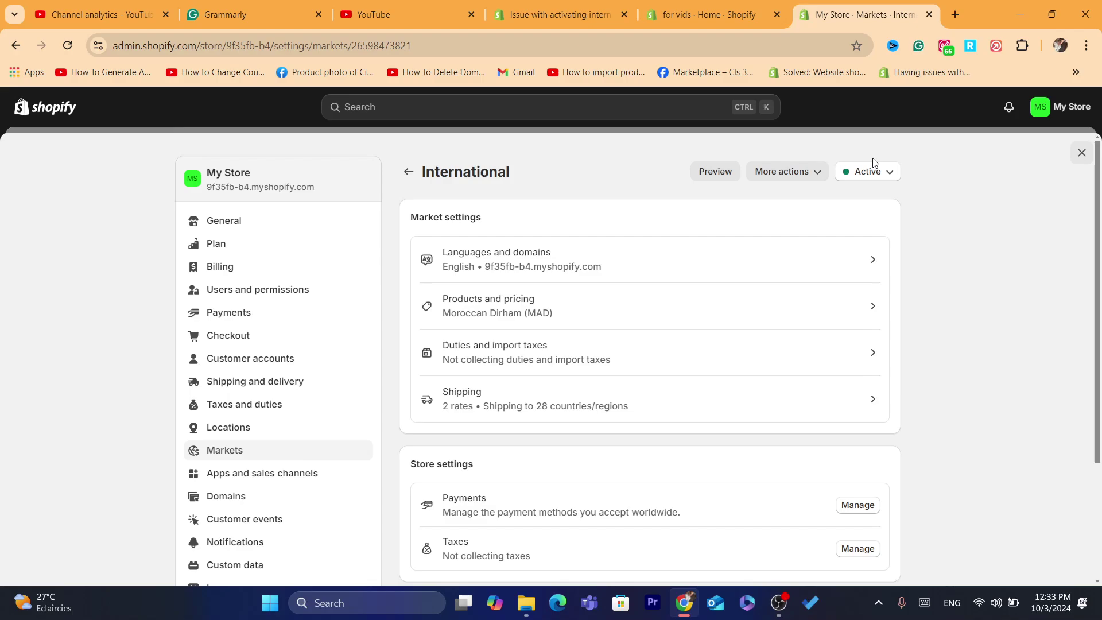
pyautogui.click(886, 174)
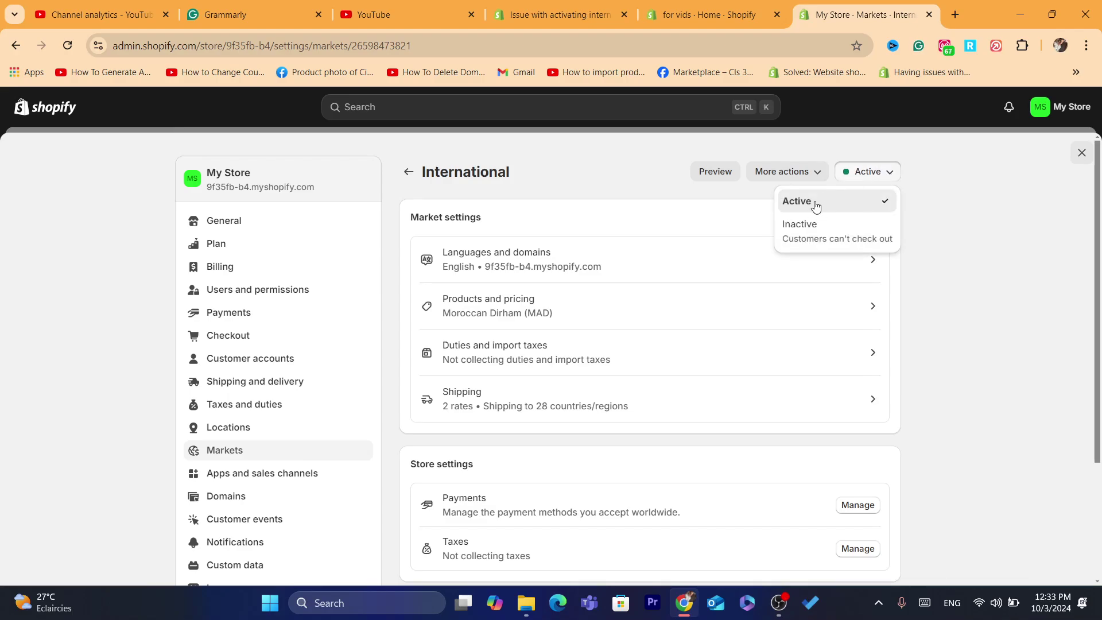
pyautogui.click(709, 195)
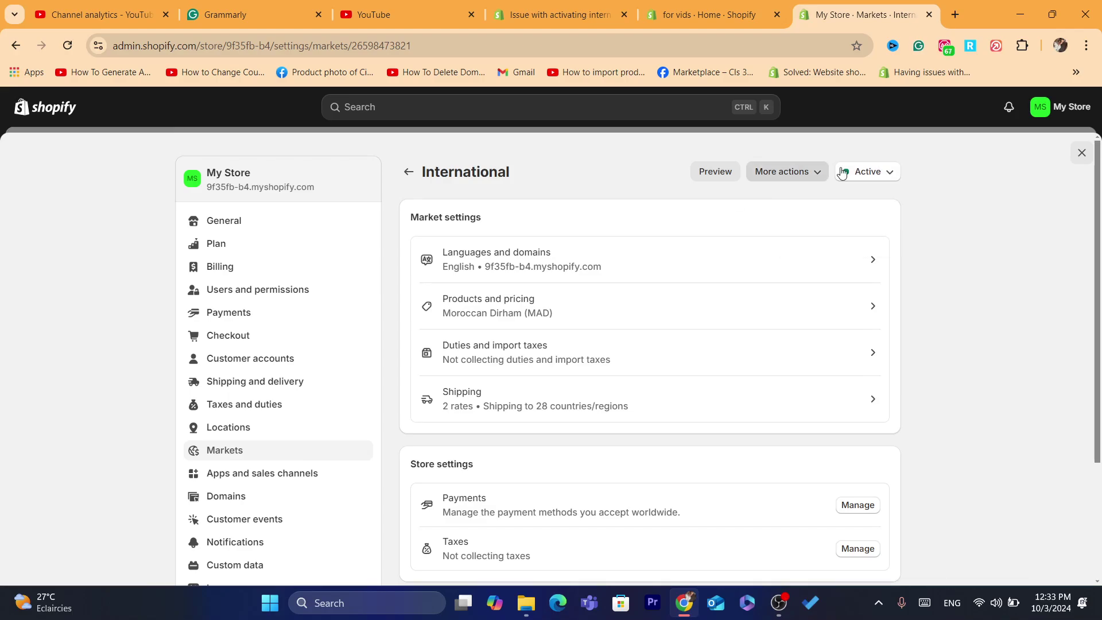
# Step: Open the International market's countries/regions for editing and include the whole Africa group
pyautogui.click(802, 175)
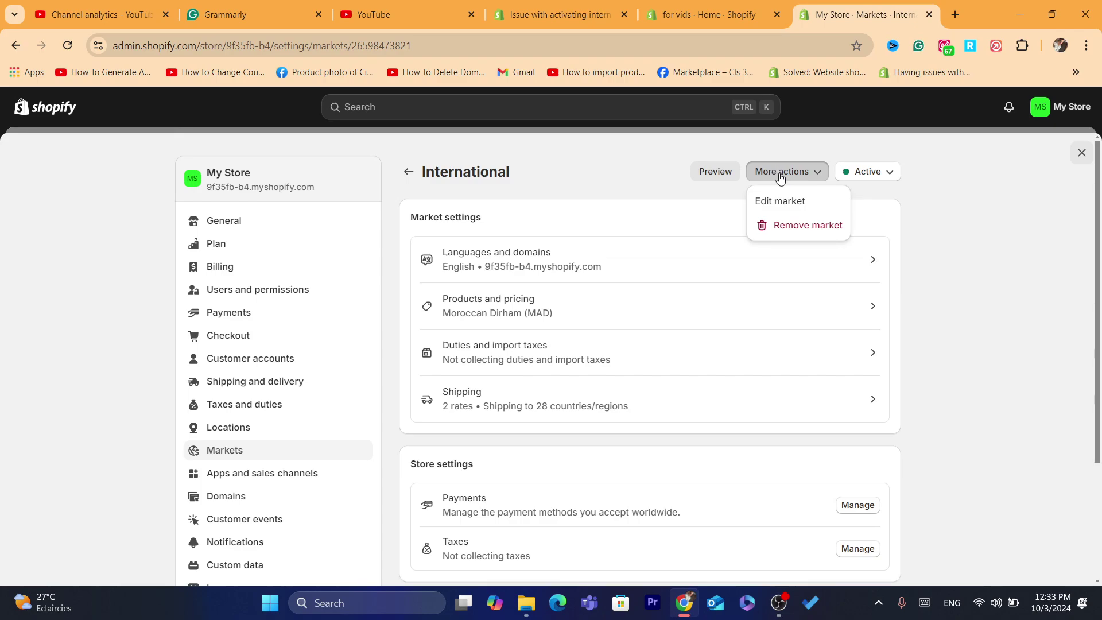
pyautogui.click(795, 200)
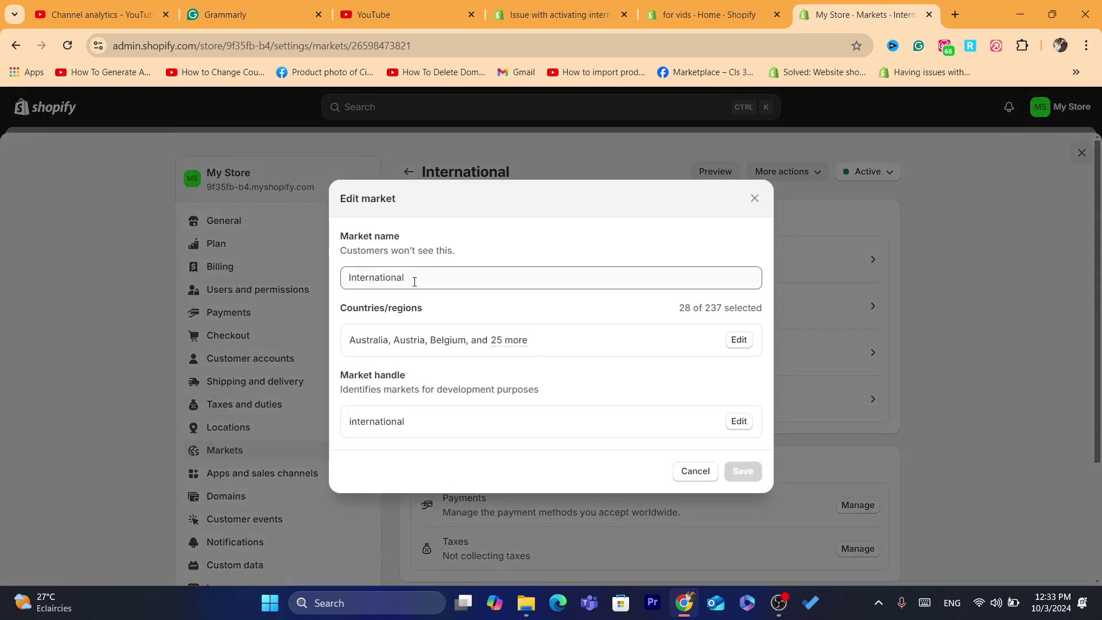
pyautogui.click(470, 275)
pyautogui.hotkey('ctrl', 'a')
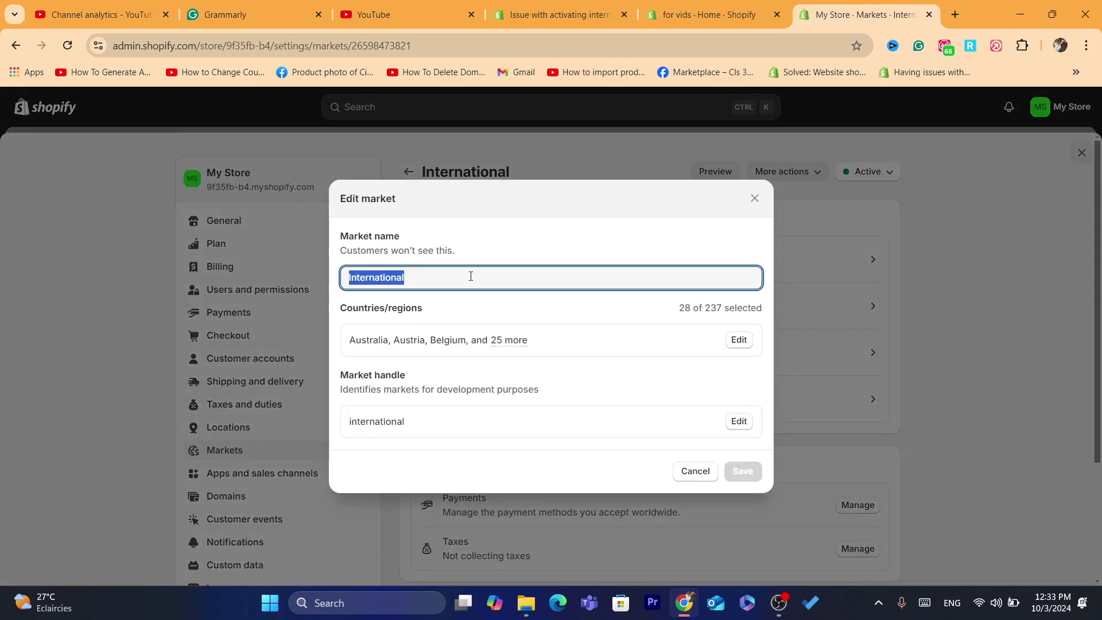
pyautogui.click(739, 343)
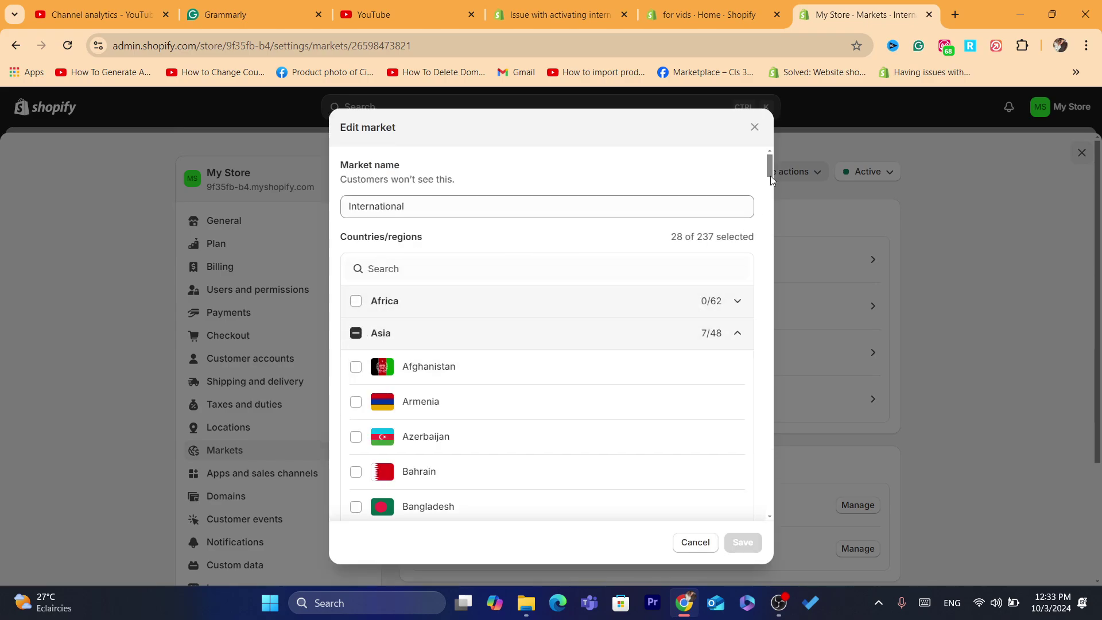
pyautogui.moveTo(771, 178); pyautogui.dragTo(752, 140)
pyautogui.click(356, 301)
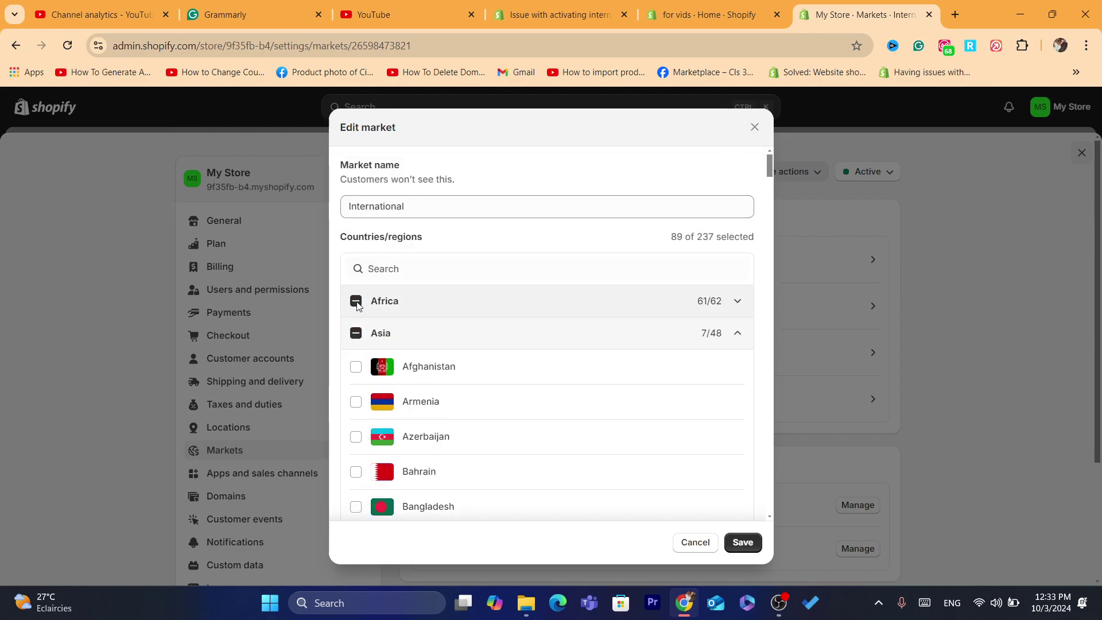
# Step: Include all countries/regions of the Asia and Europe groups in the International market
pyautogui.moveTo(770, 174); pyautogui.dragTo(771, 185)
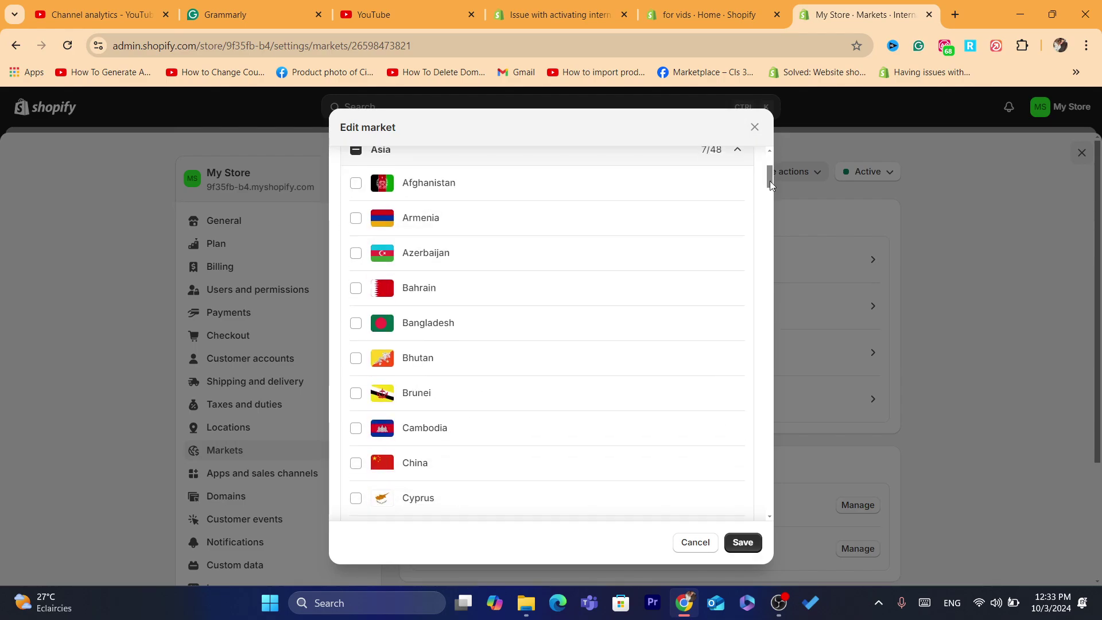
pyautogui.click(356, 155)
pyautogui.click(356, 155)
pyautogui.moveTo(763, 184); pyautogui.dragTo(762, 288)
pyautogui.scroll(3, 762, 288)
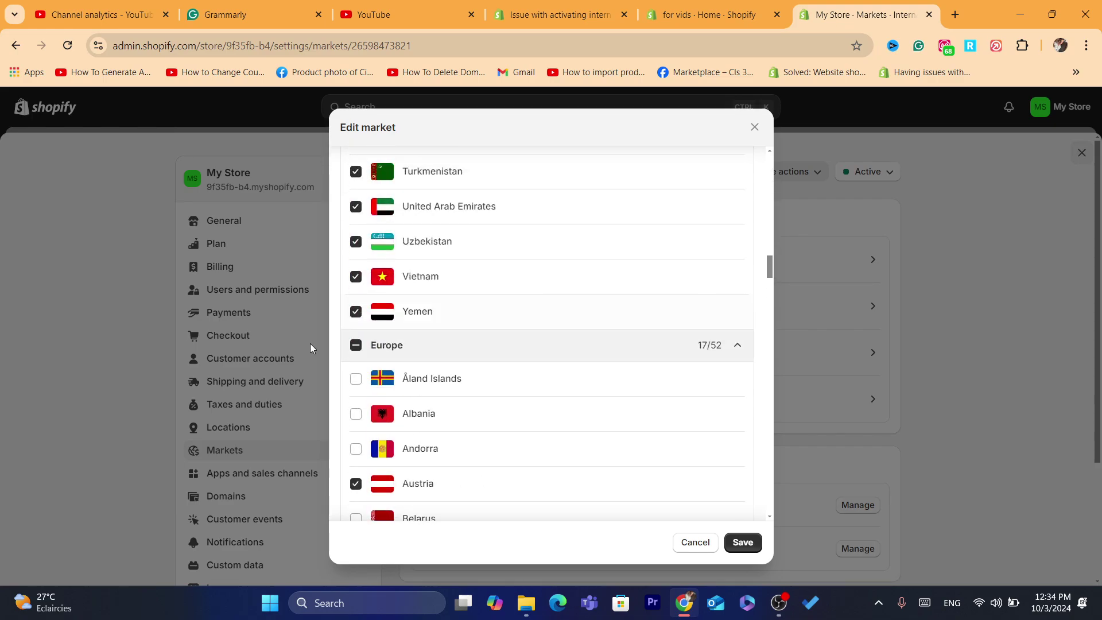
pyautogui.click(355, 345)
pyautogui.click(355, 345)
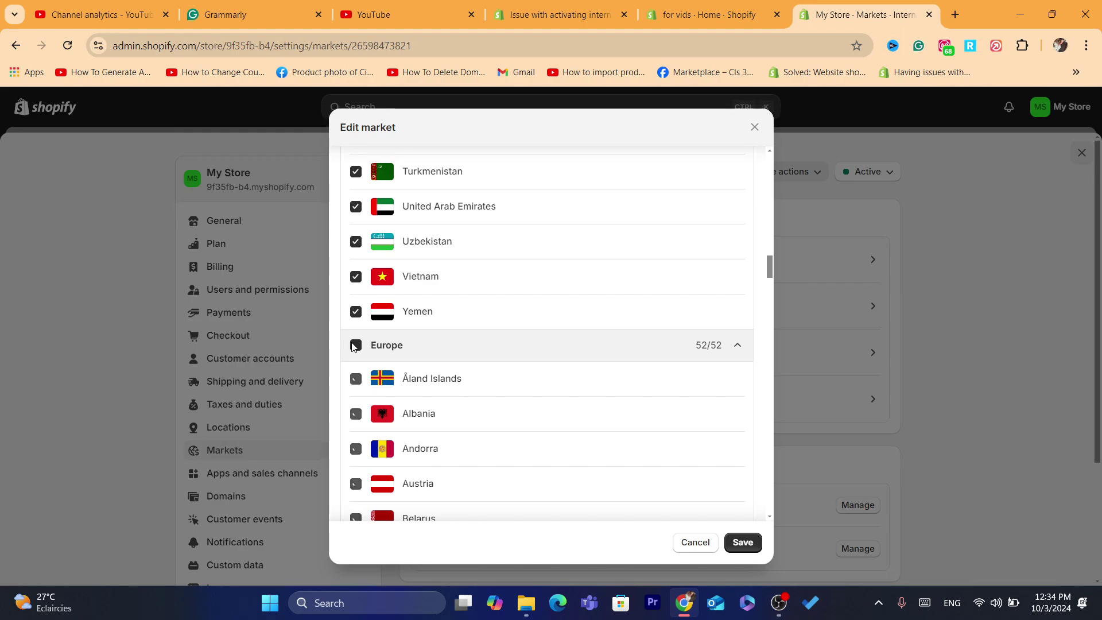
# Step: Include the whole North America group in the International market and save the market
pyautogui.moveTo(770, 278); pyautogui.dragTo(755, 397)
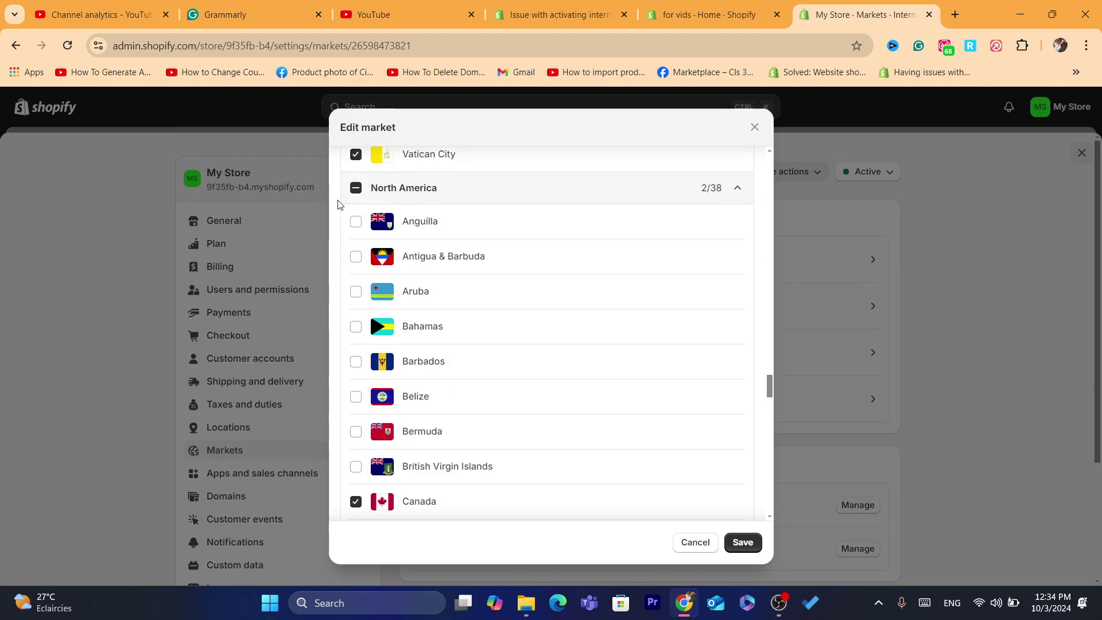
pyautogui.click(360, 190)
pyautogui.click(361, 190)
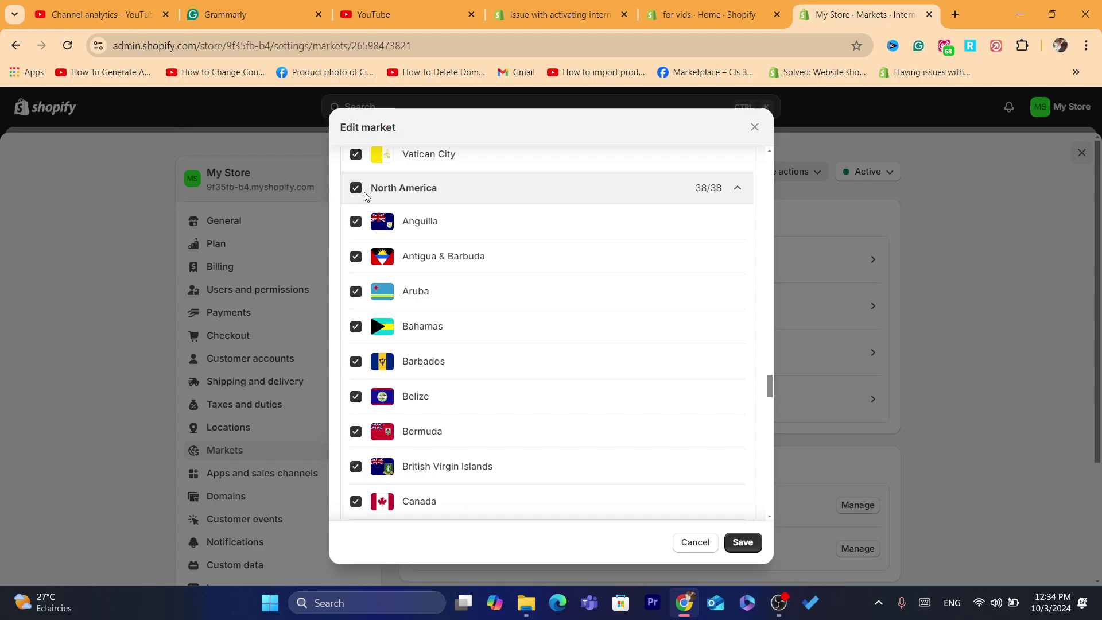
pyautogui.click(743, 542)
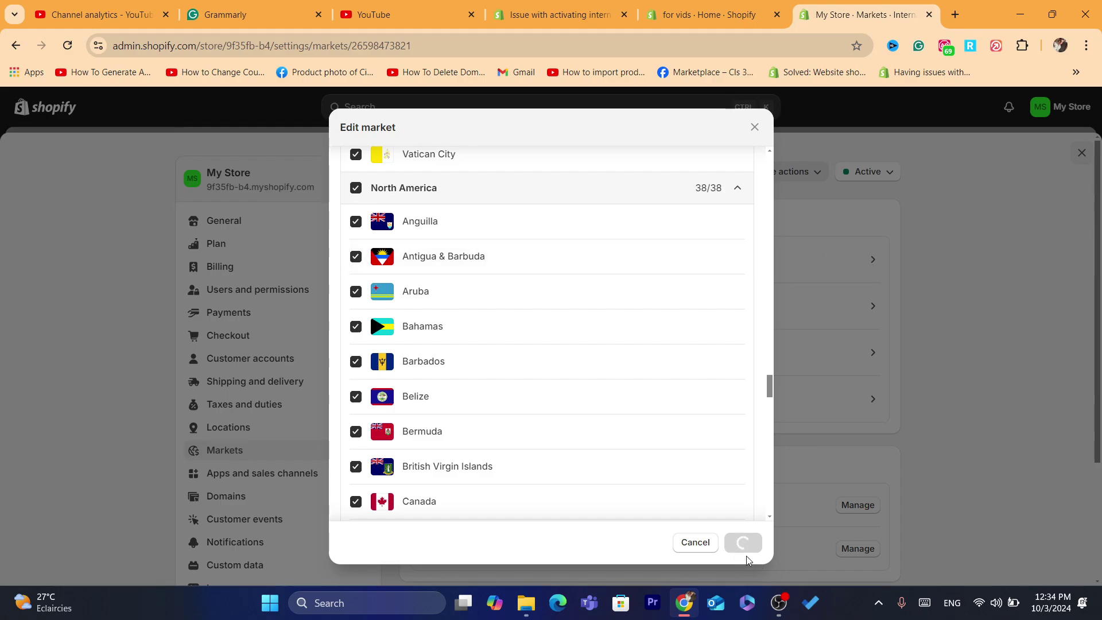
pyautogui.click(690, 43)
pyautogui.write('s')
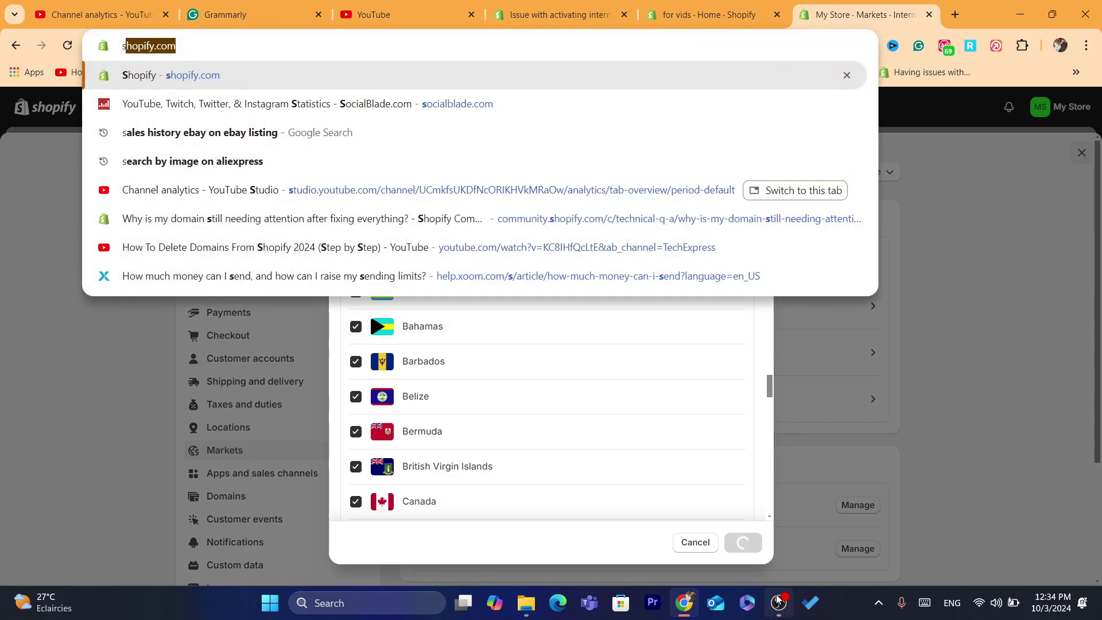
pyautogui.click(777, 600)
pyautogui.click(778, 599)
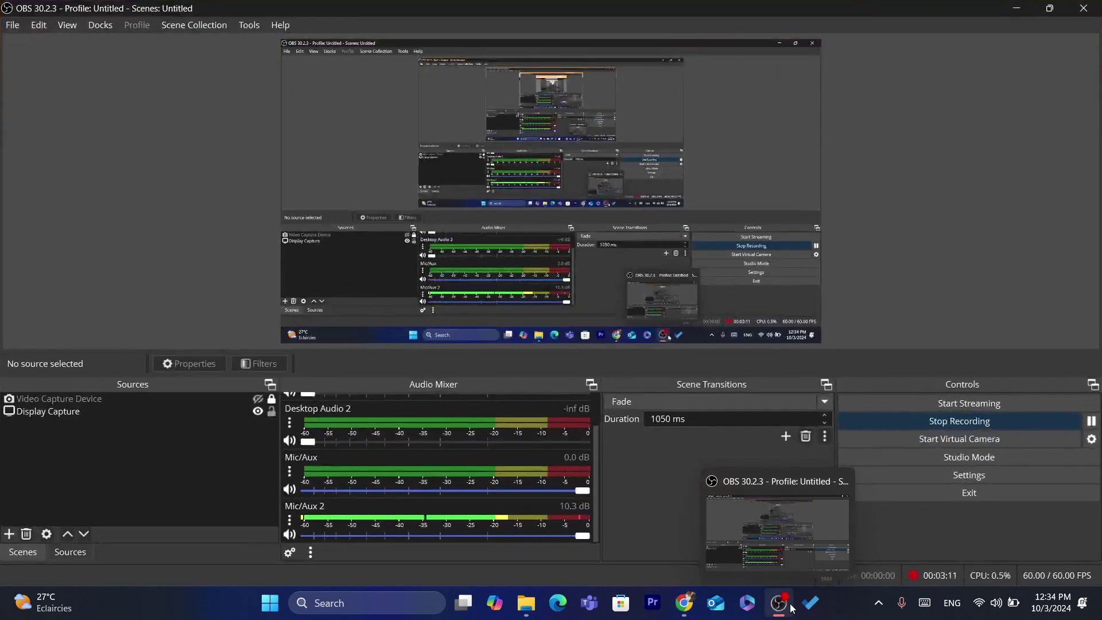
pyautogui.click(684, 610)
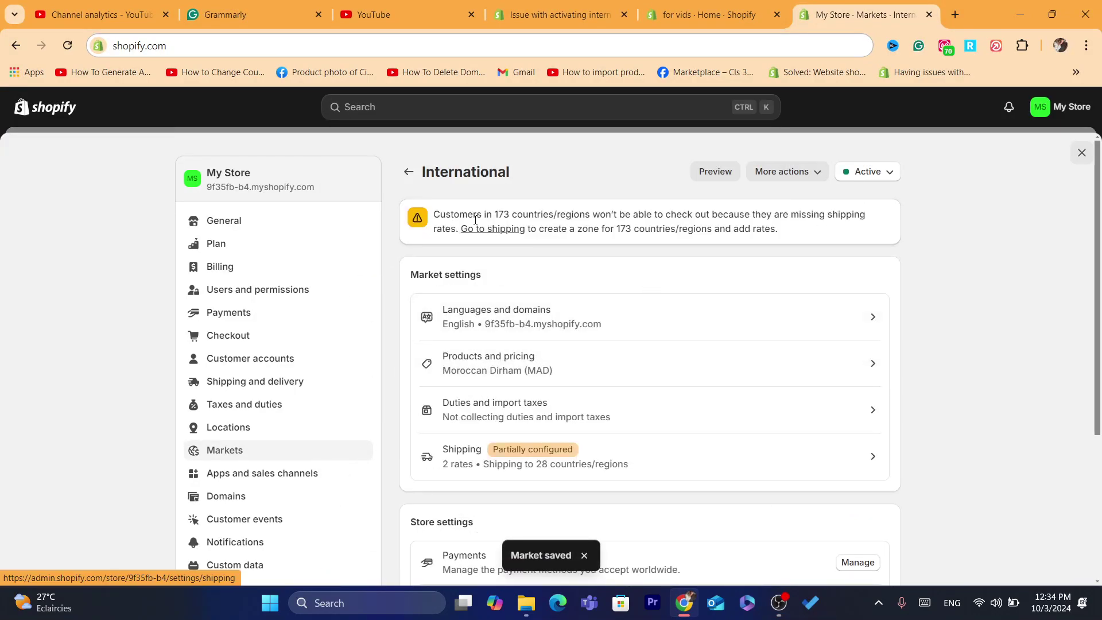
# Step: Read the International market's missing shipping rates notice and open the General shipping profile at its shipping zones
pyautogui.moveTo(472, 218); pyautogui.dragTo(747, 228)
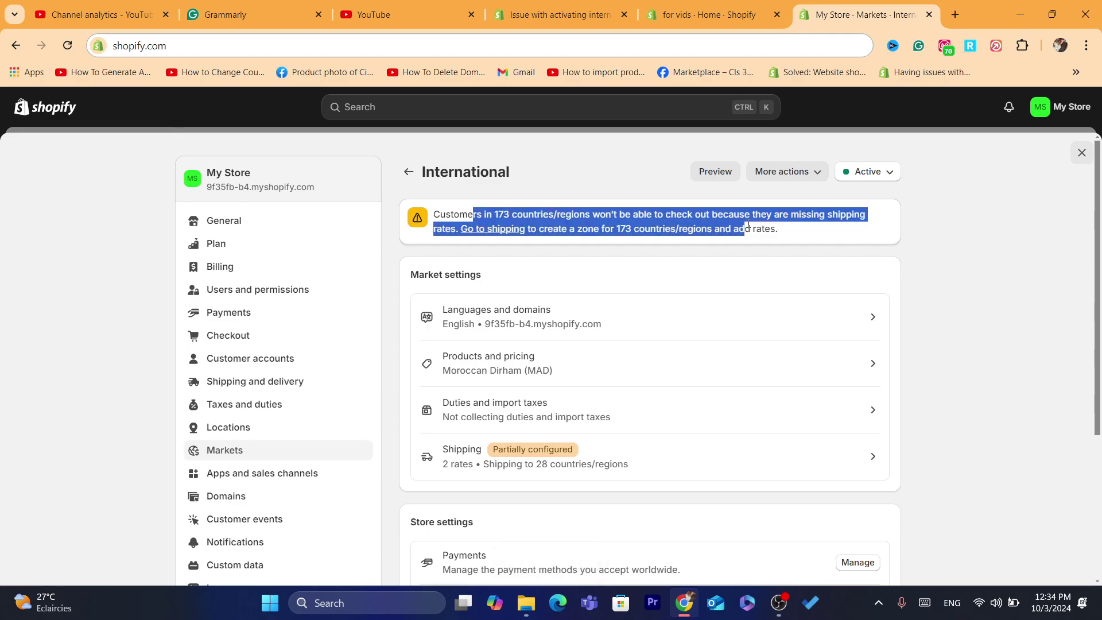
pyautogui.click(749, 224)
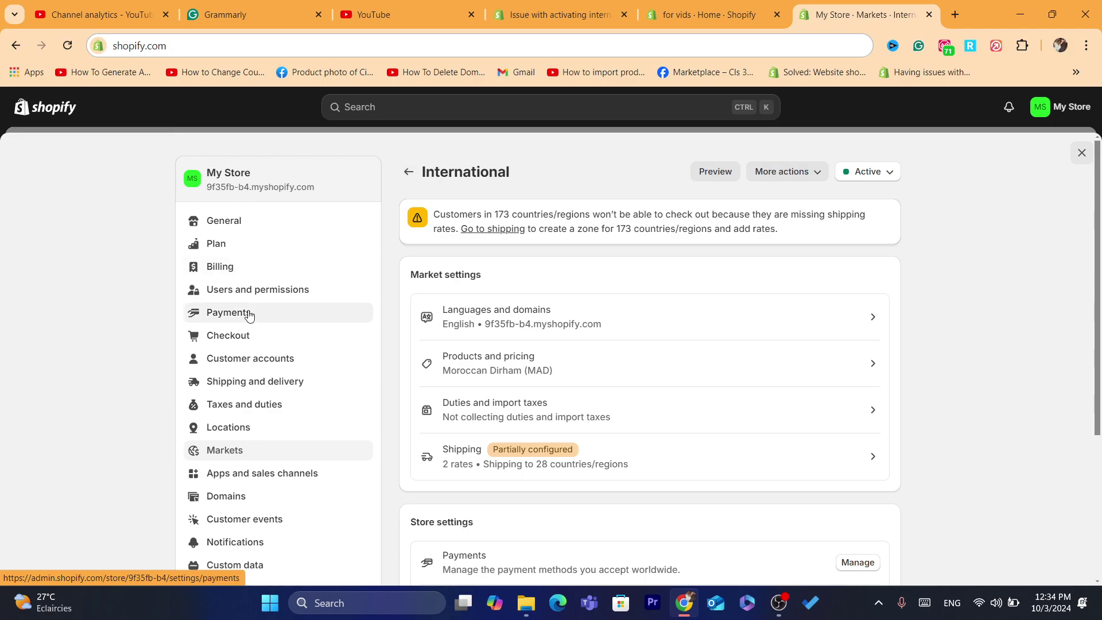
pyautogui.click(254, 394)
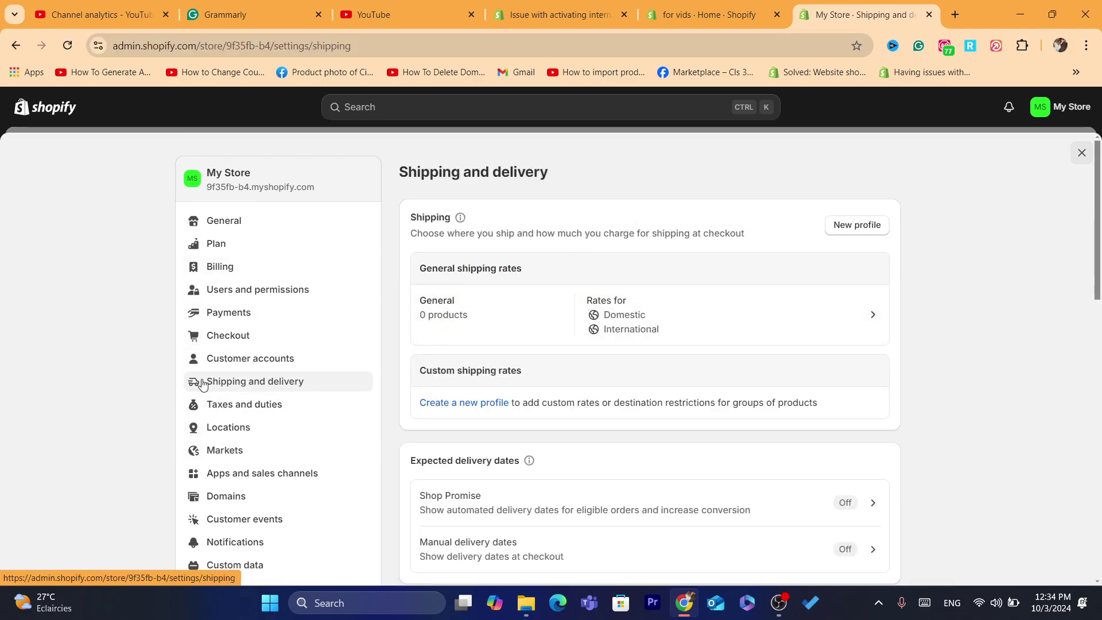
pyautogui.click(450, 304)
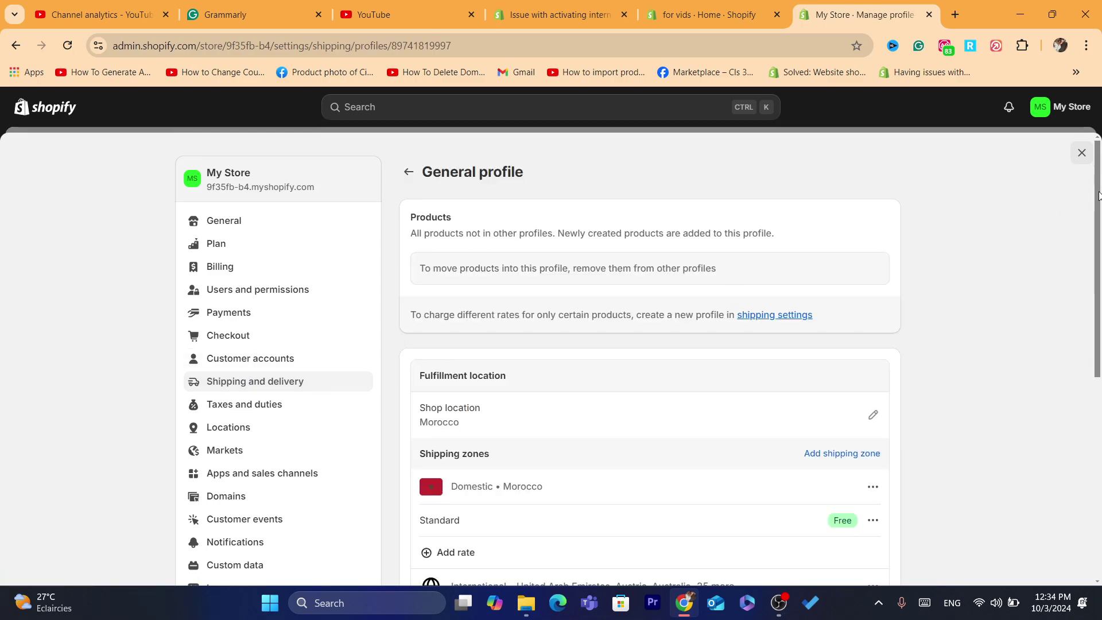
pyautogui.moveTo(1098, 195); pyautogui.dragTo(1097, 316)
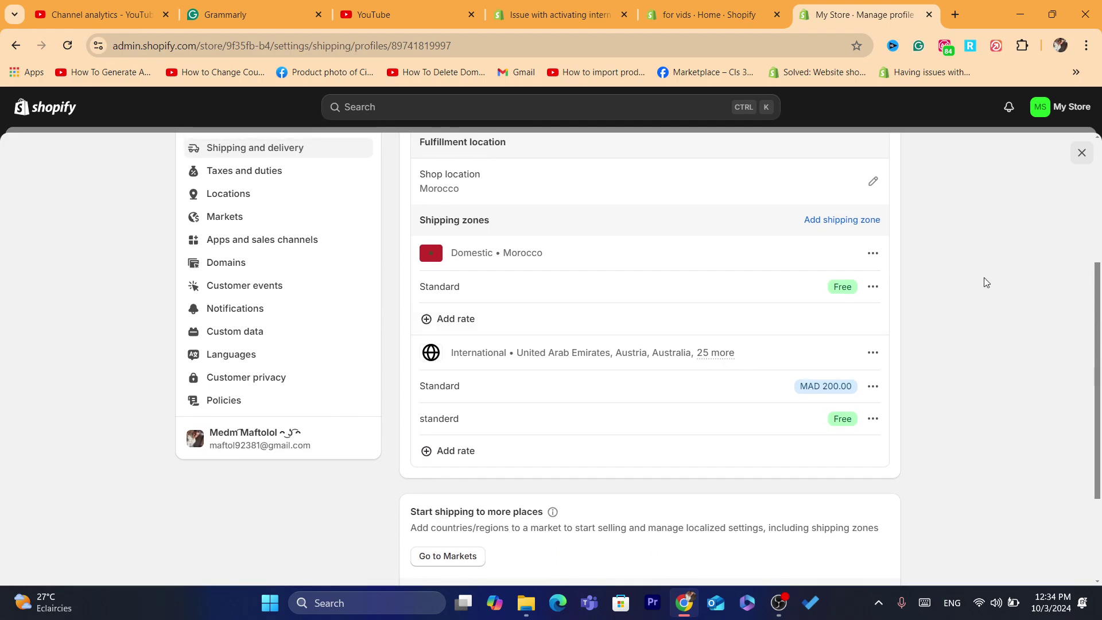
pyautogui.moveTo(1098, 314); pyautogui.dragTo(1083, 272)
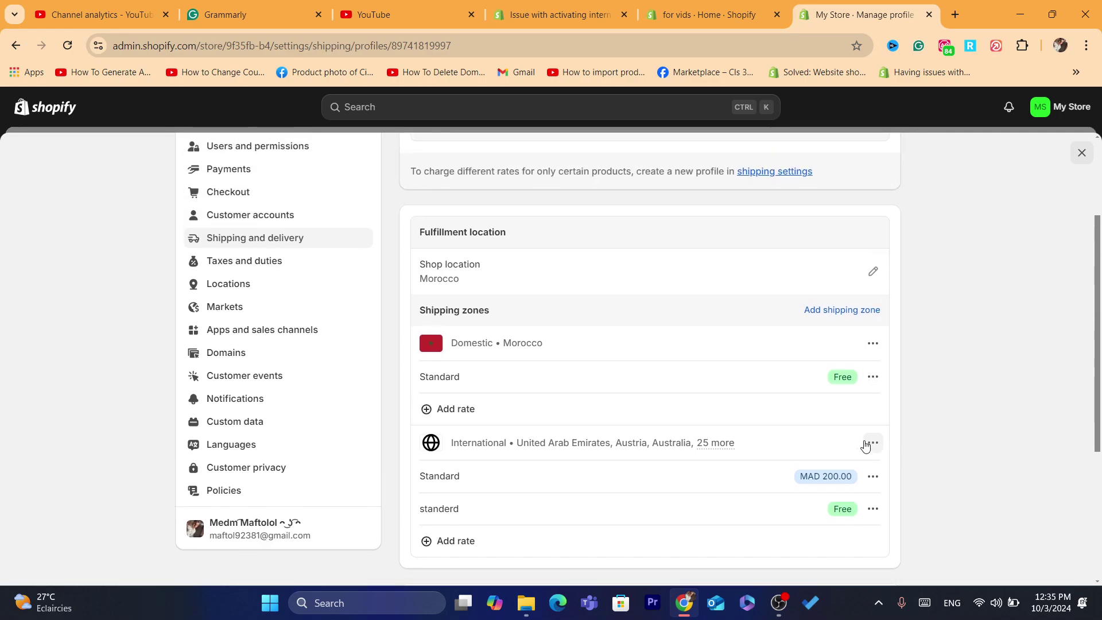
# Step: Edit the International shipping zone to include the whole Africa group and apply the zone change
pyautogui.click(870, 443)
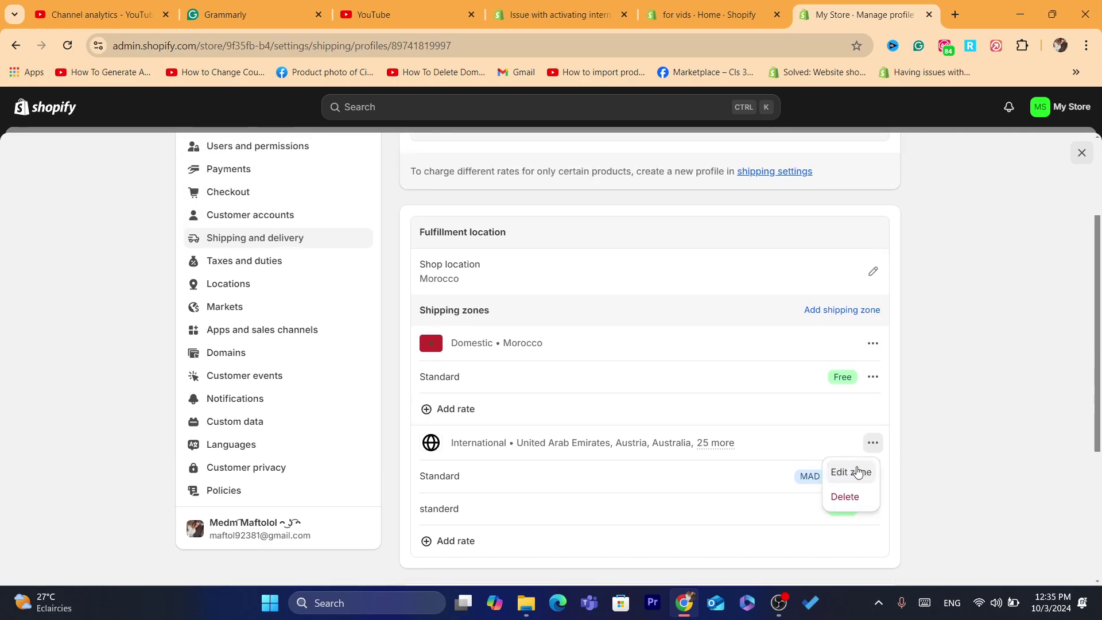
pyautogui.click(909, 402)
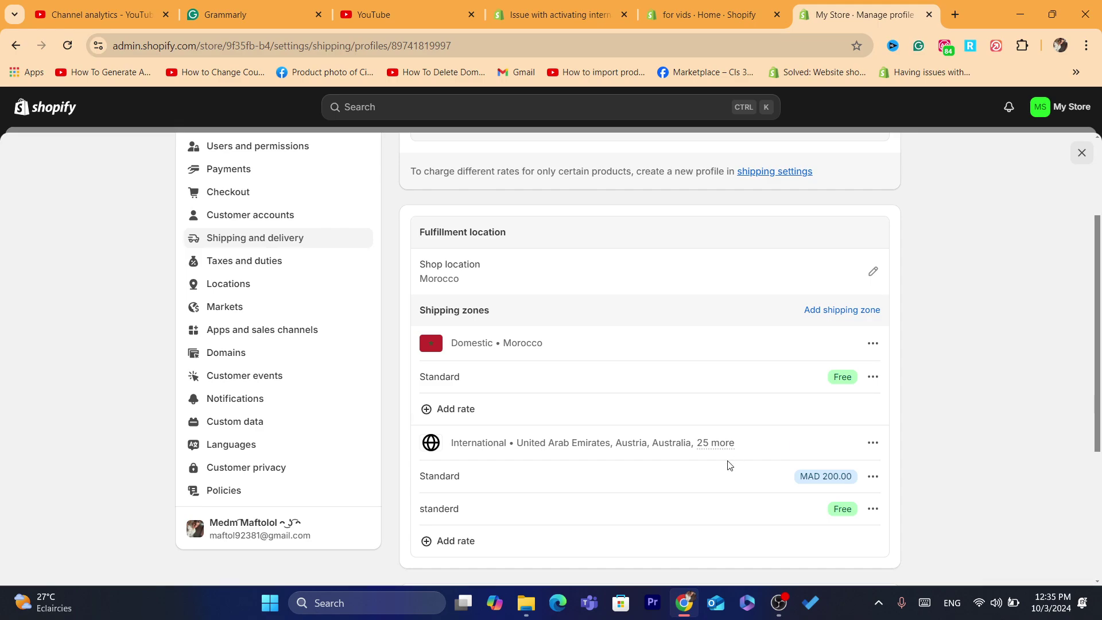
pyautogui.click(868, 450)
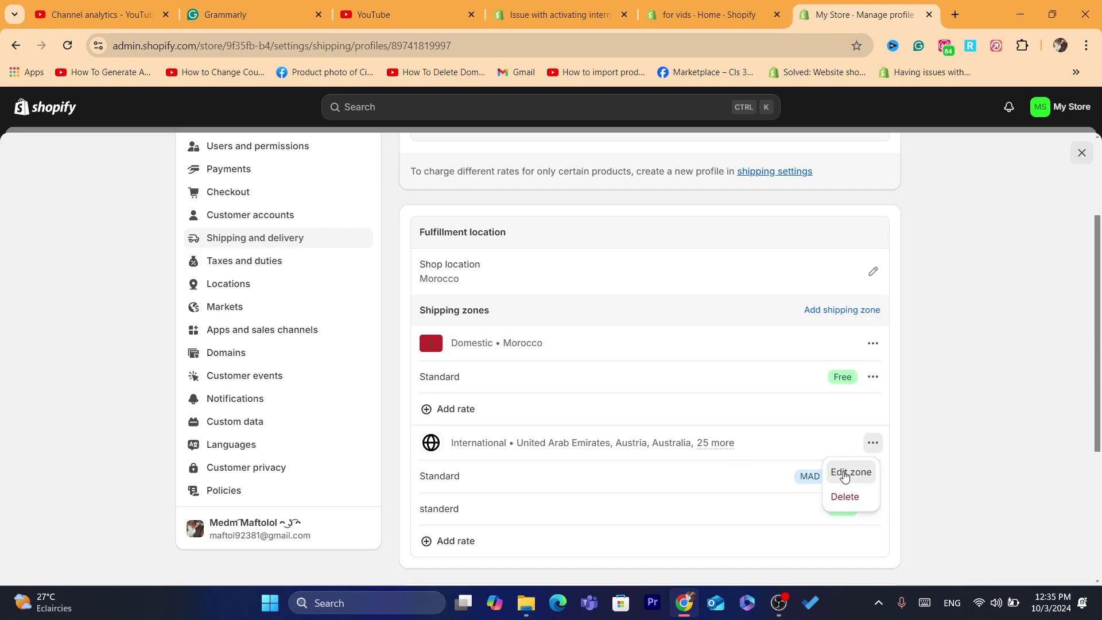
pyautogui.click(851, 471)
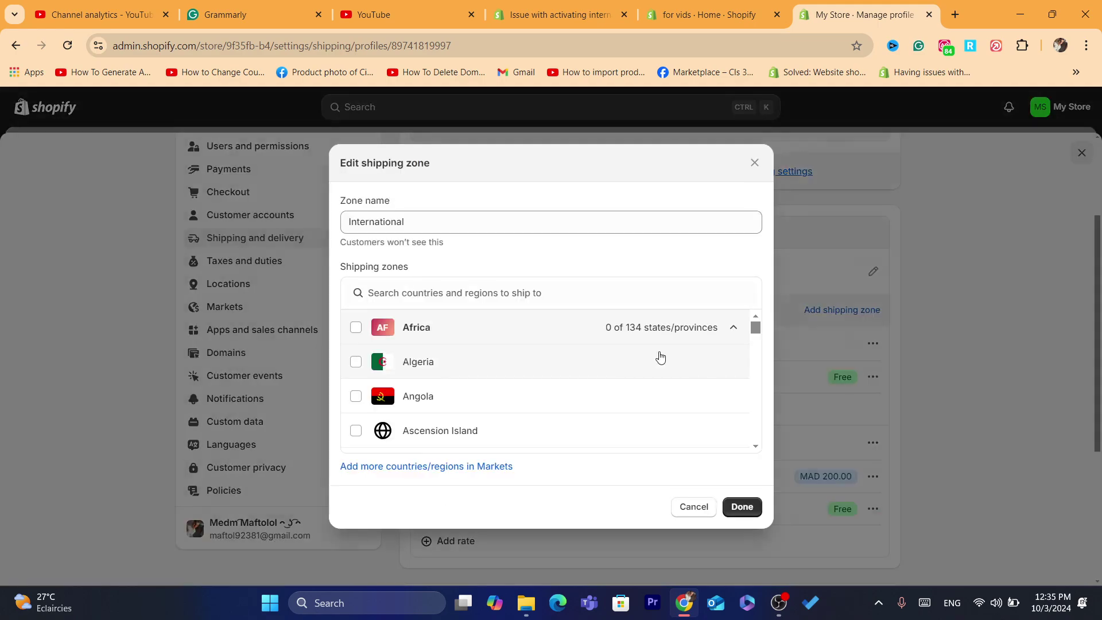
pyautogui.click(356, 327)
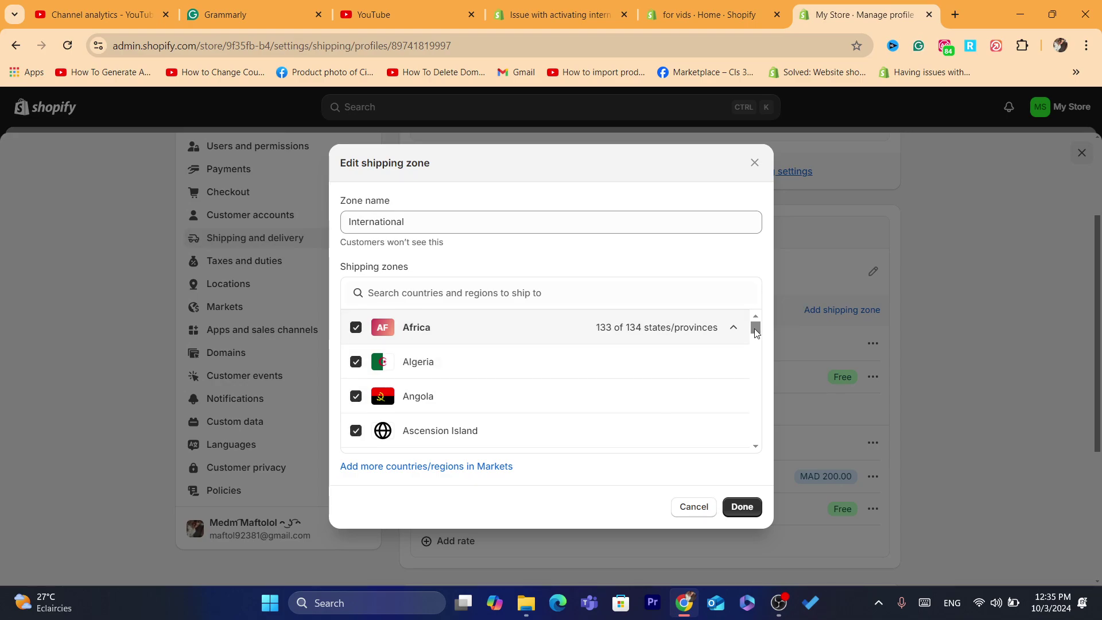
pyautogui.scroll(-20, 755, 332)
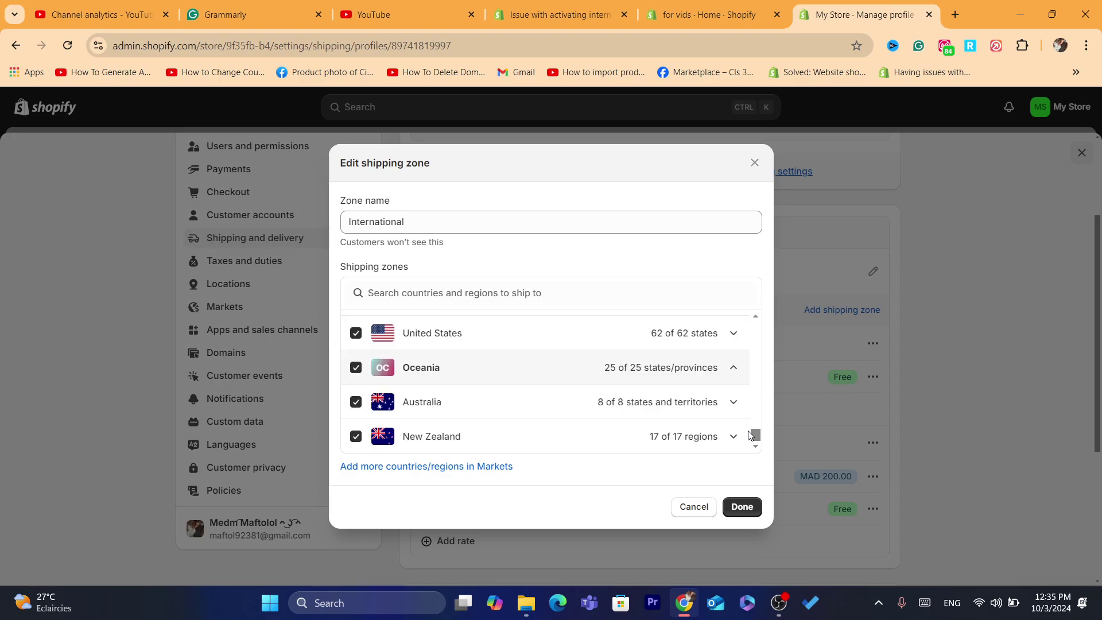
pyautogui.moveTo(750, 433); pyautogui.dragTo(755, 361)
pyautogui.click(742, 505)
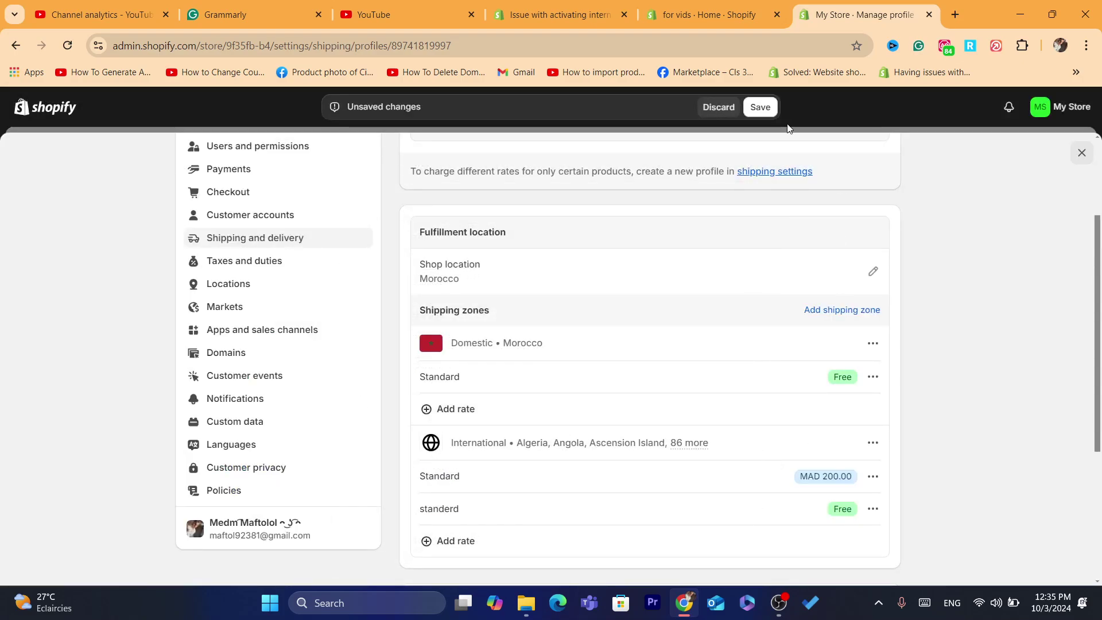
# Step: Save the shipping profile, include the whole Asia group in the International shipping zone and save the profile again
pyautogui.click(759, 108)
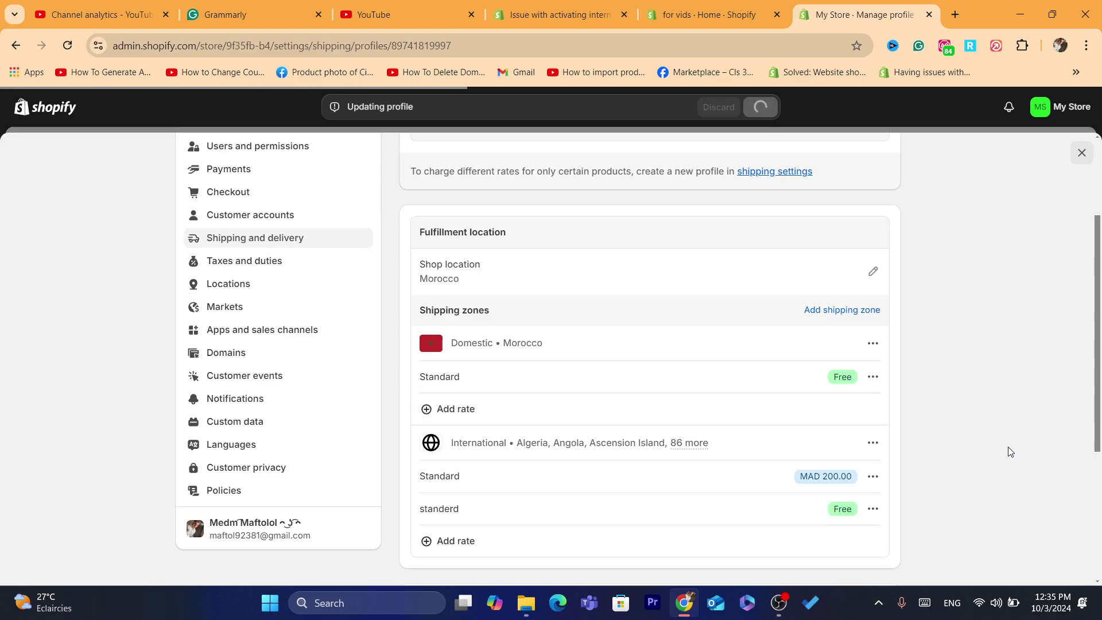
pyautogui.click(872, 442)
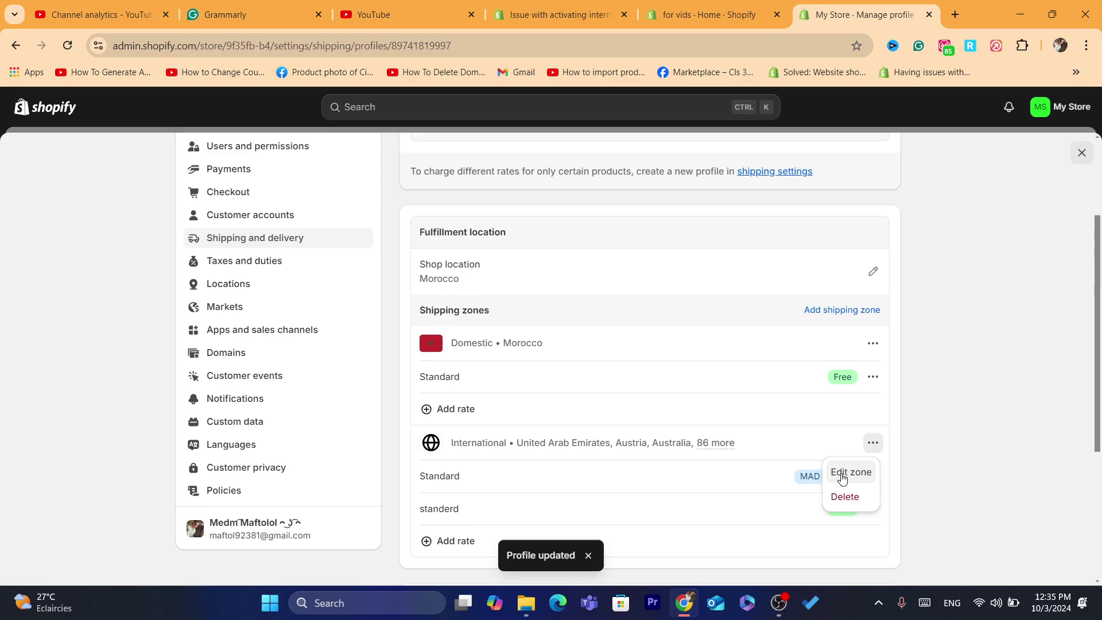
pyautogui.click(852, 481)
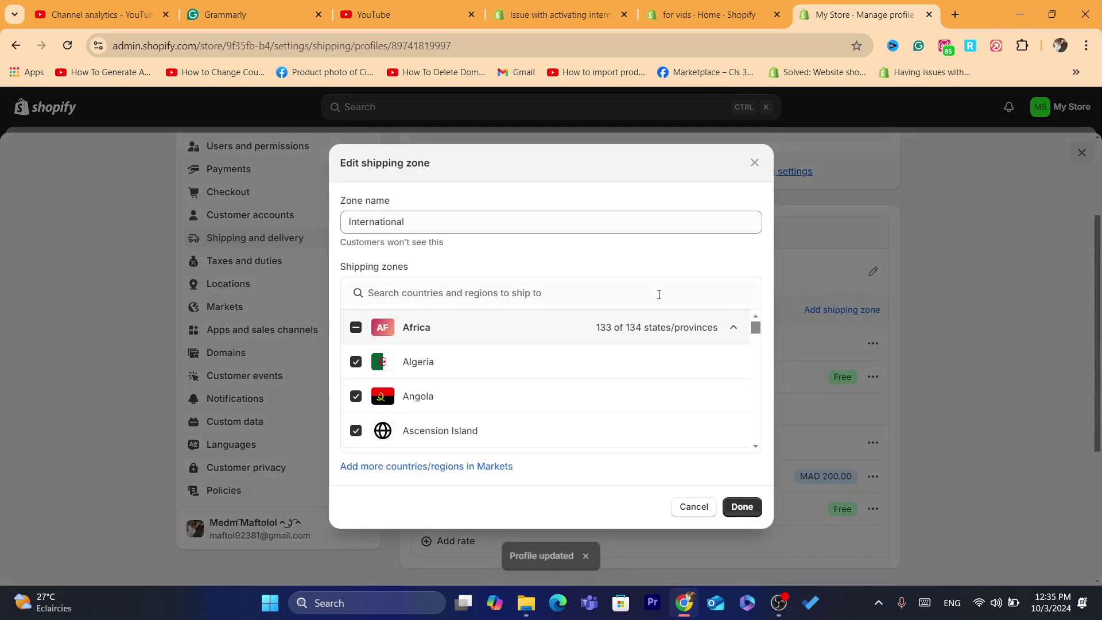
pyautogui.moveTo(755, 336); pyautogui.dragTo(756, 353)
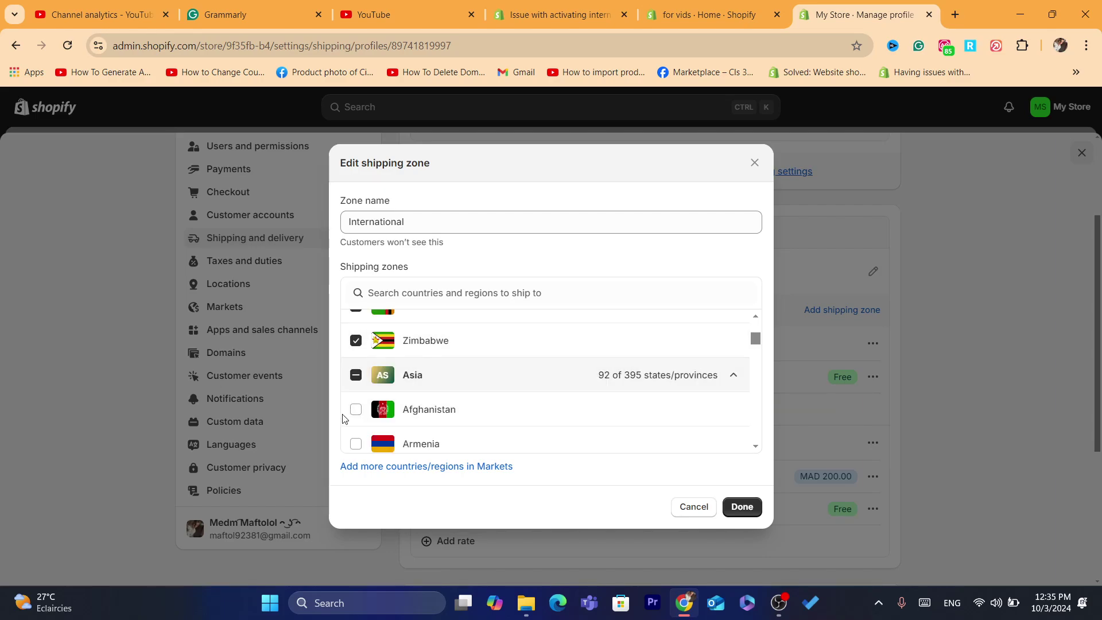
pyautogui.click(355, 375)
pyautogui.moveTo(758, 346); pyautogui.dragTo(758, 359)
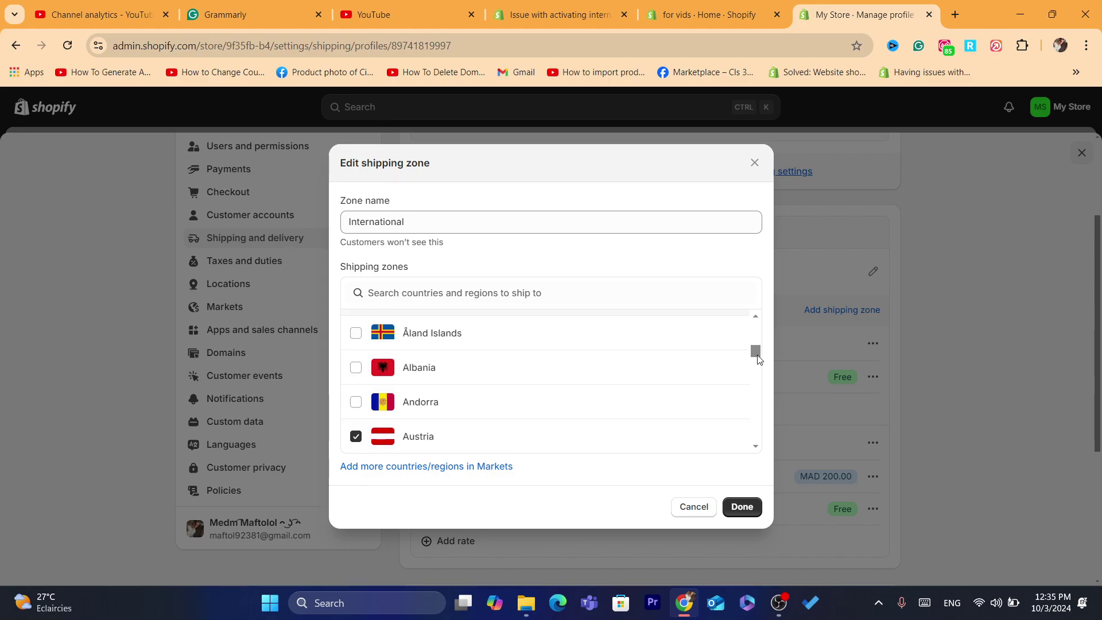
pyautogui.click(741, 506)
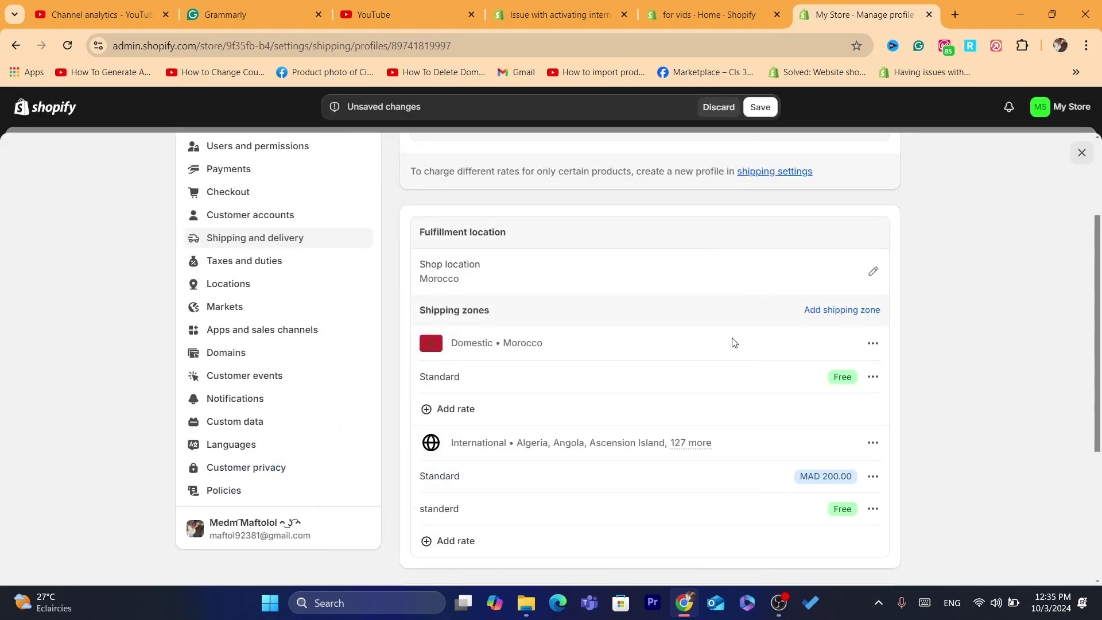
pyautogui.click(764, 115)
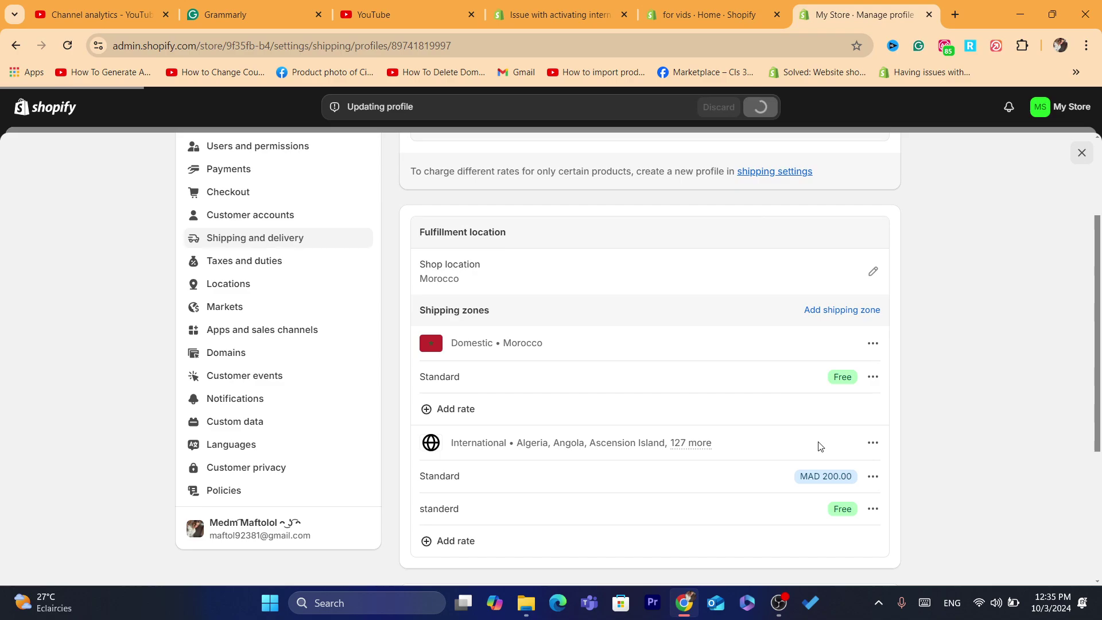
# Step: Add a free custom flat rate named "standerd" to the International shipping zone and save the profile
pyautogui.click(874, 442)
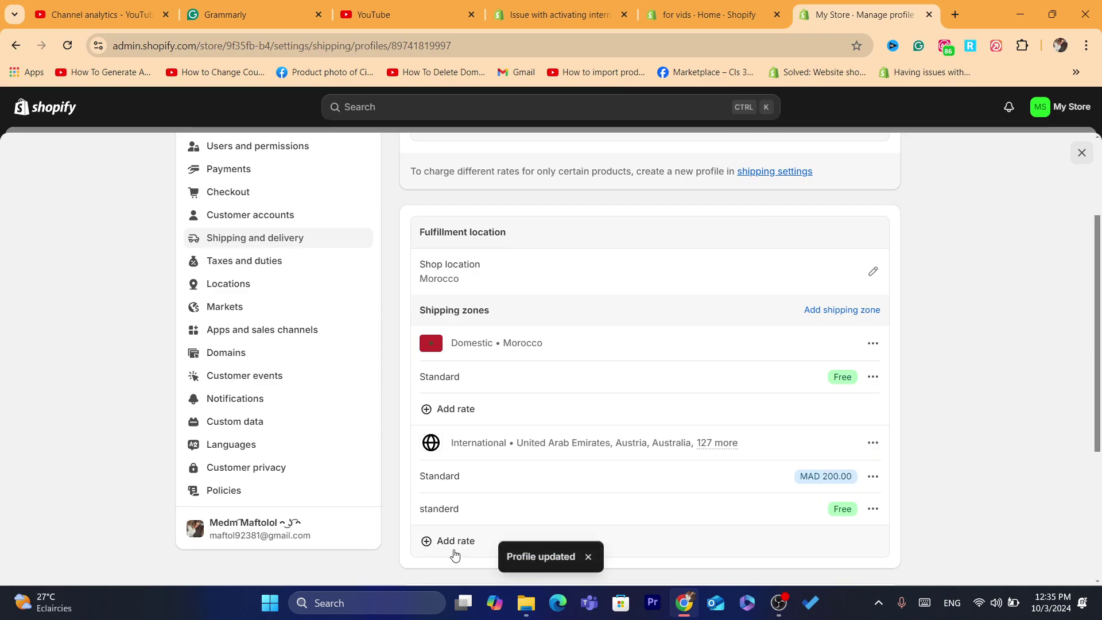
pyautogui.click(453, 540)
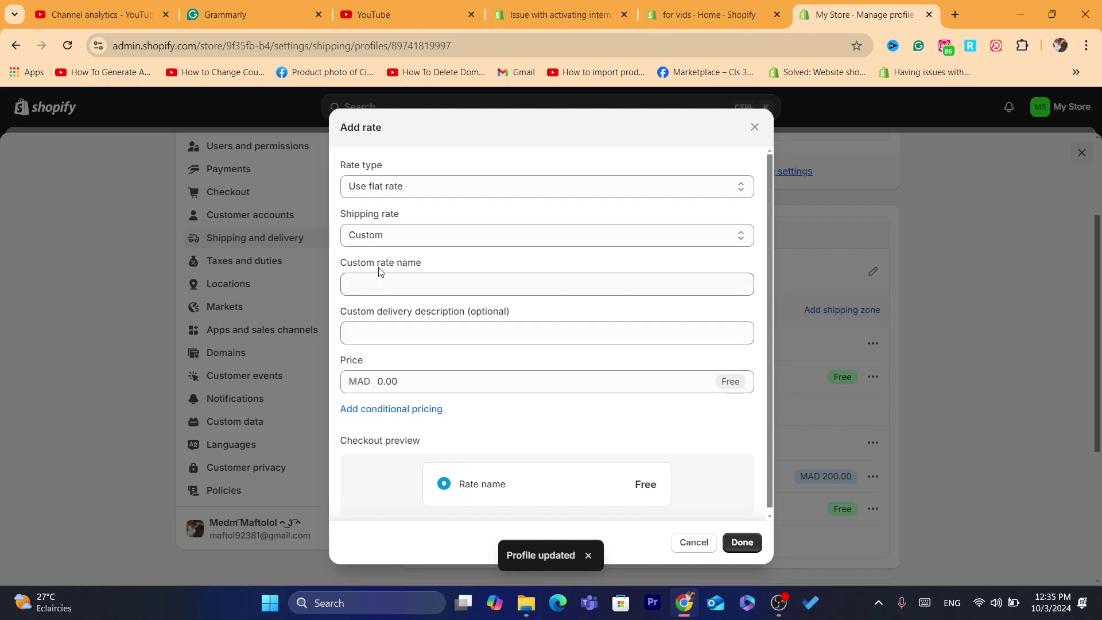
pyautogui.doubleClick(386, 263)
pyautogui.write('s')
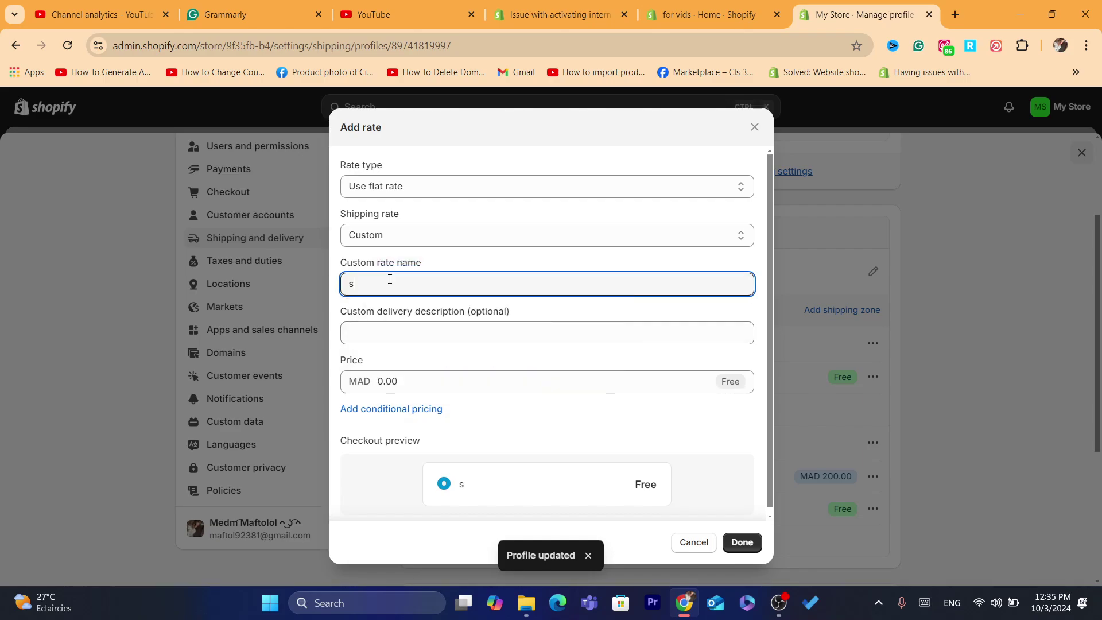
pyautogui.write('tanderd')
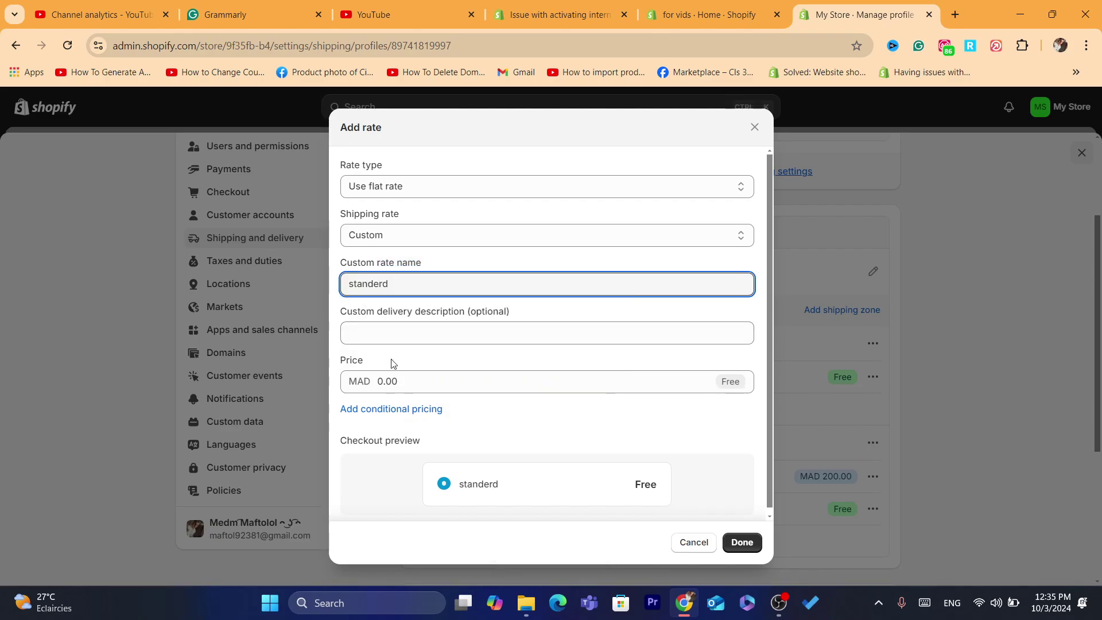
pyautogui.click(403, 380)
pyautogui.click(740, 541)
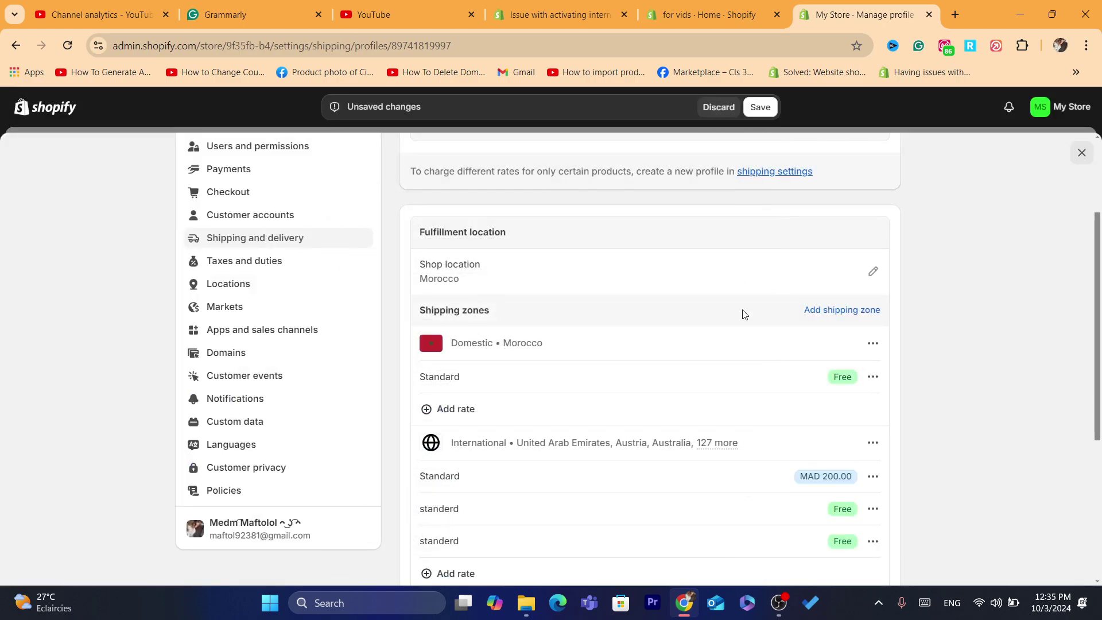
pyautogui.click(760, 108)
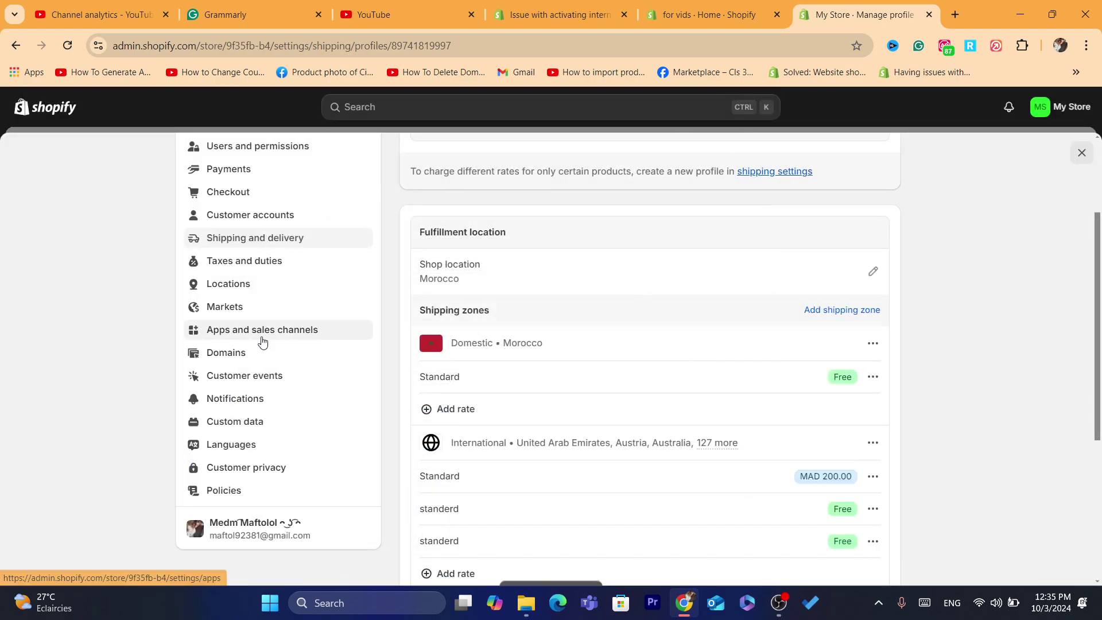
# Step: Open the International market from the store's market settings
pyautogui.click(229, 309)
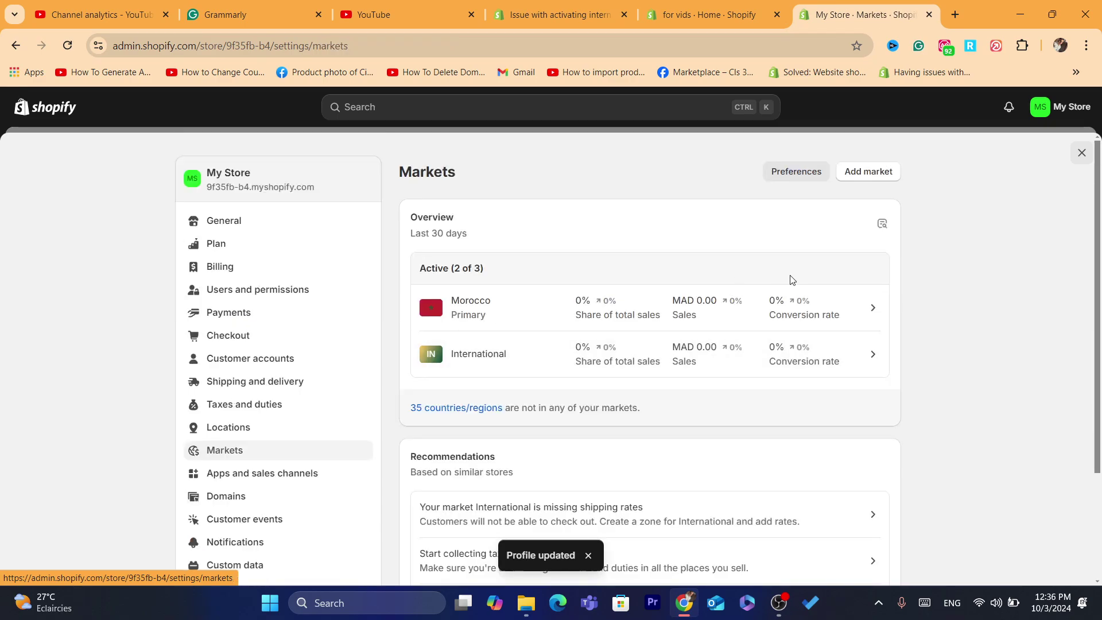
pyautogui.click(536, 352)
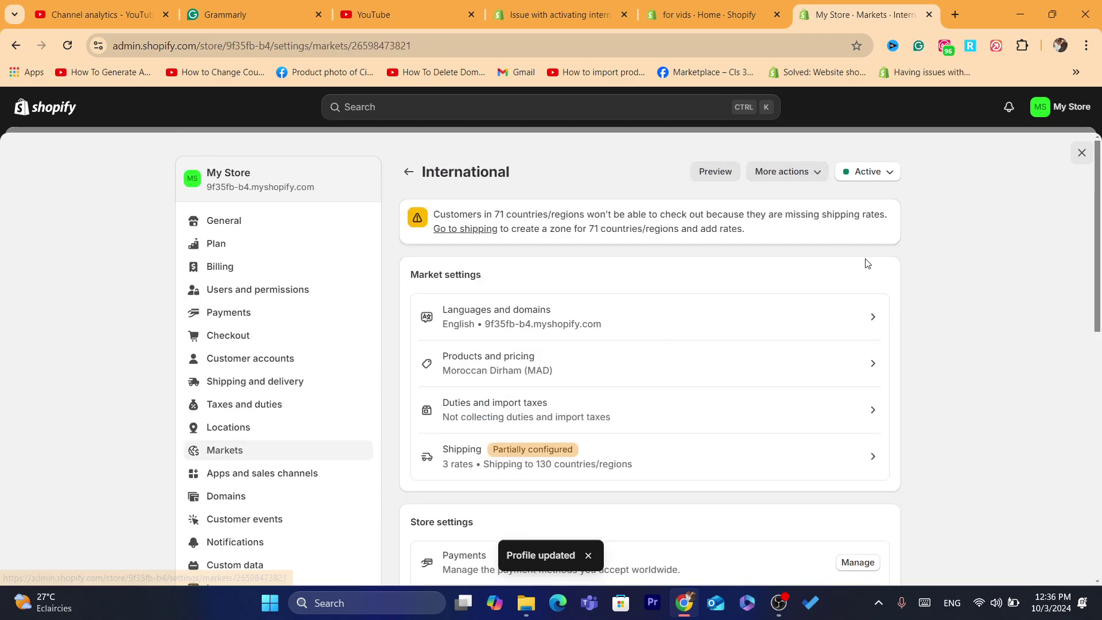
# Step: Switch the International market's status to Inactive and back to Active
pyautogui.click(862, 172)
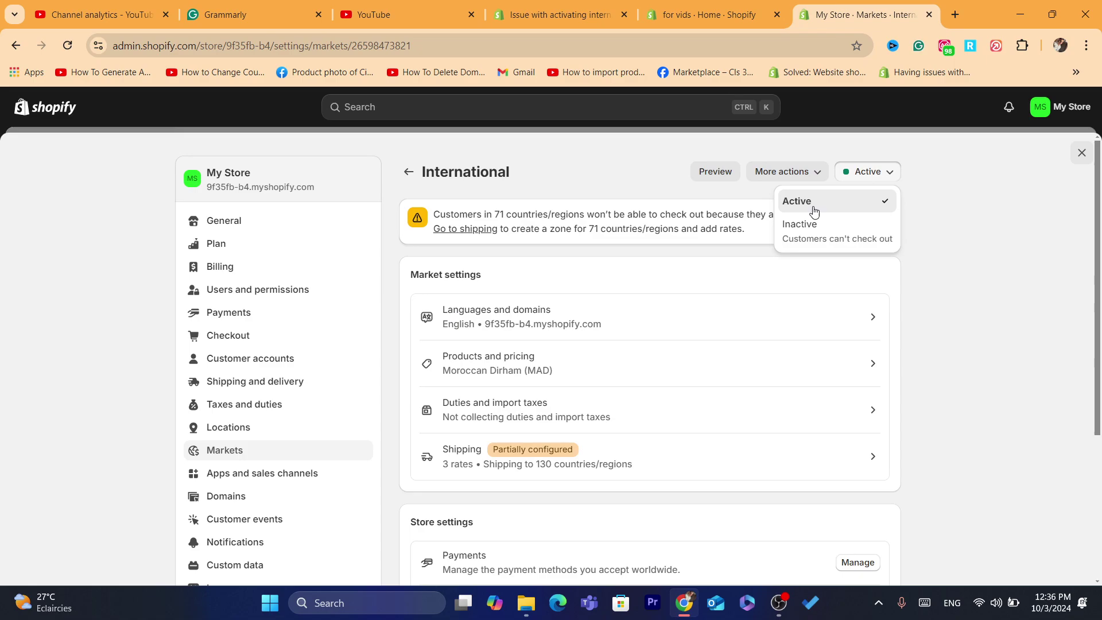
pyautogui.click(813, 230)
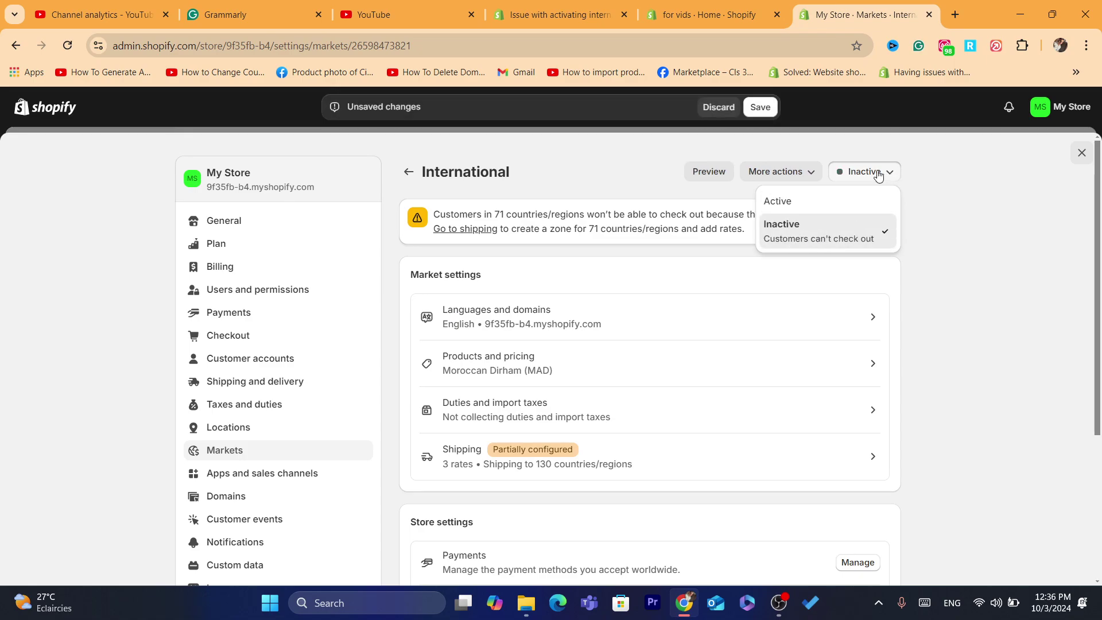
pyautogui.click(803, 202)
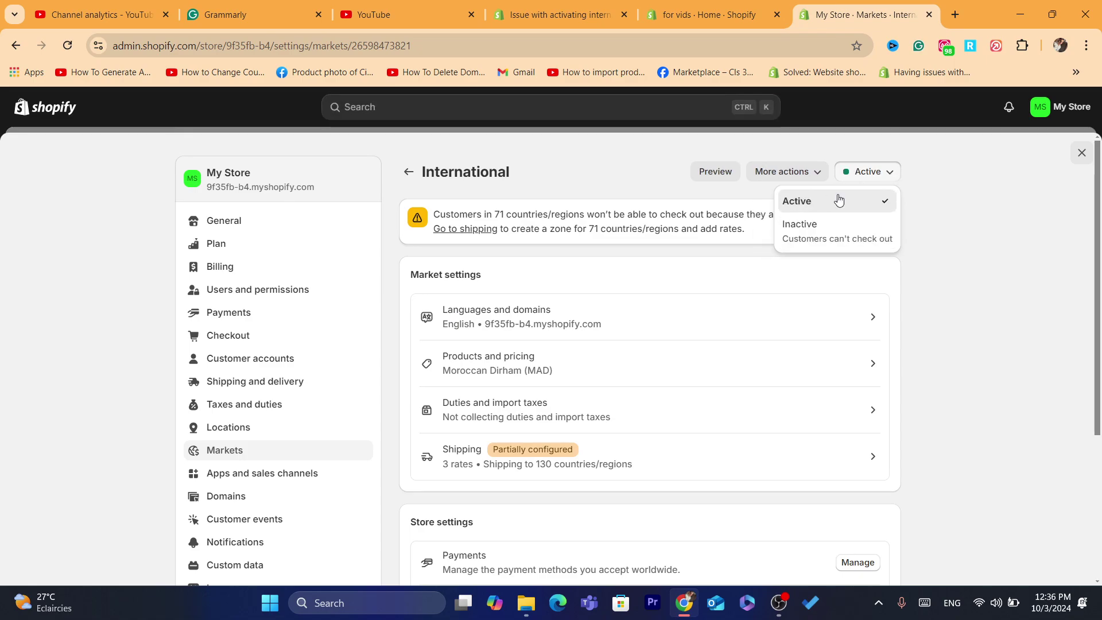
pyautogui.click(638, 183)
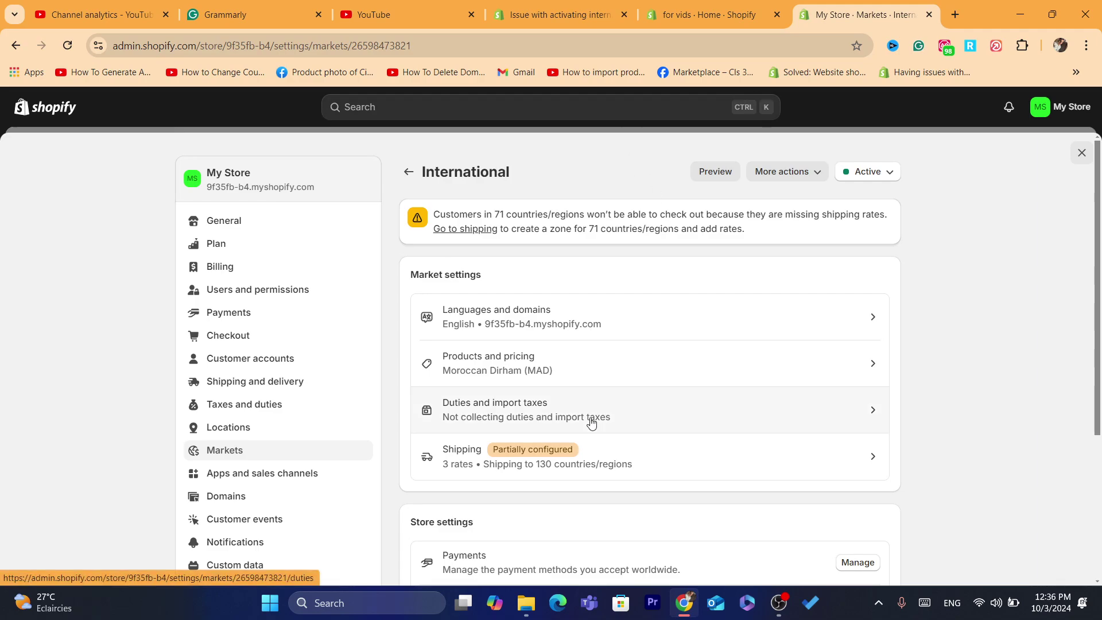
# Step: Go from the International market's shipping details to the shipping settings and start a new shipping profile named "internetional"
pyautogui.click(582, 453)
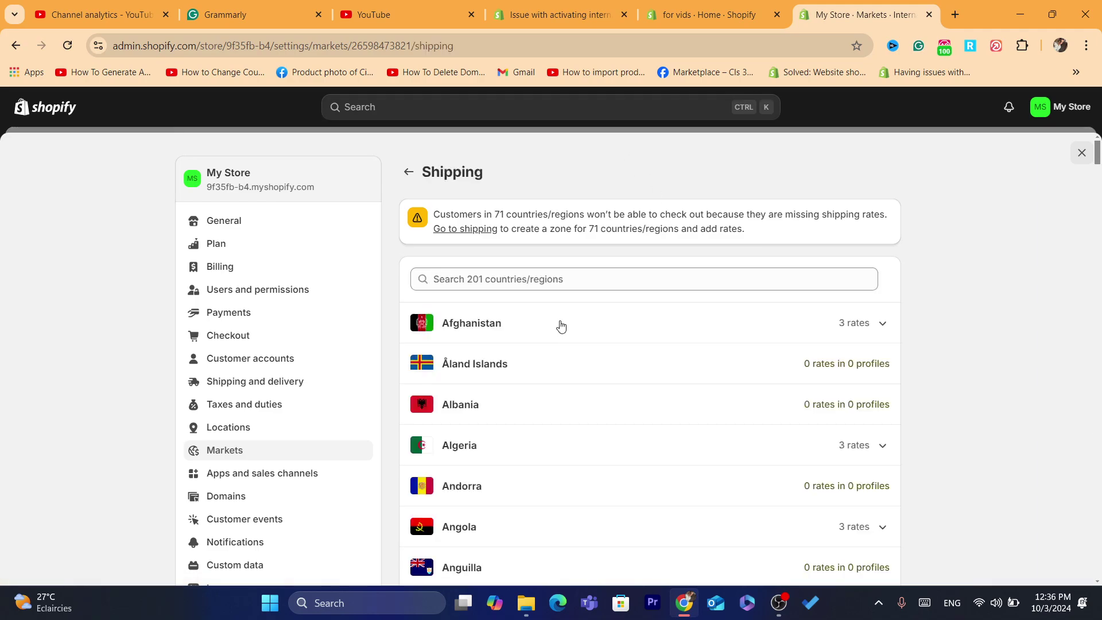
pyautogui.click(456, 229)
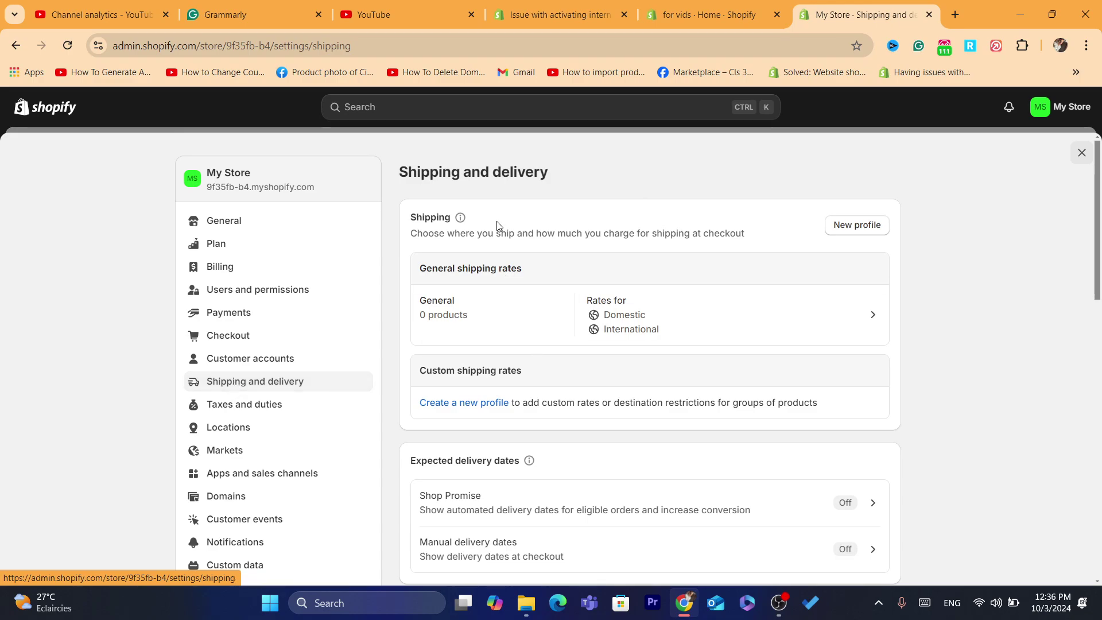
pyautogui.click(875, 224)
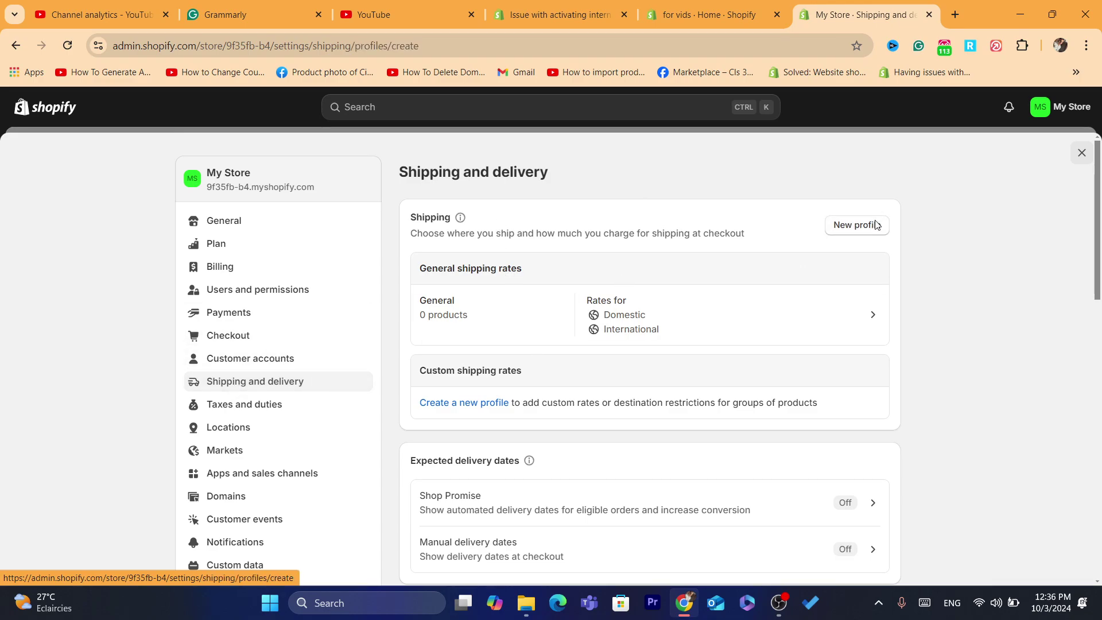
pyautogui.click(478, 246)
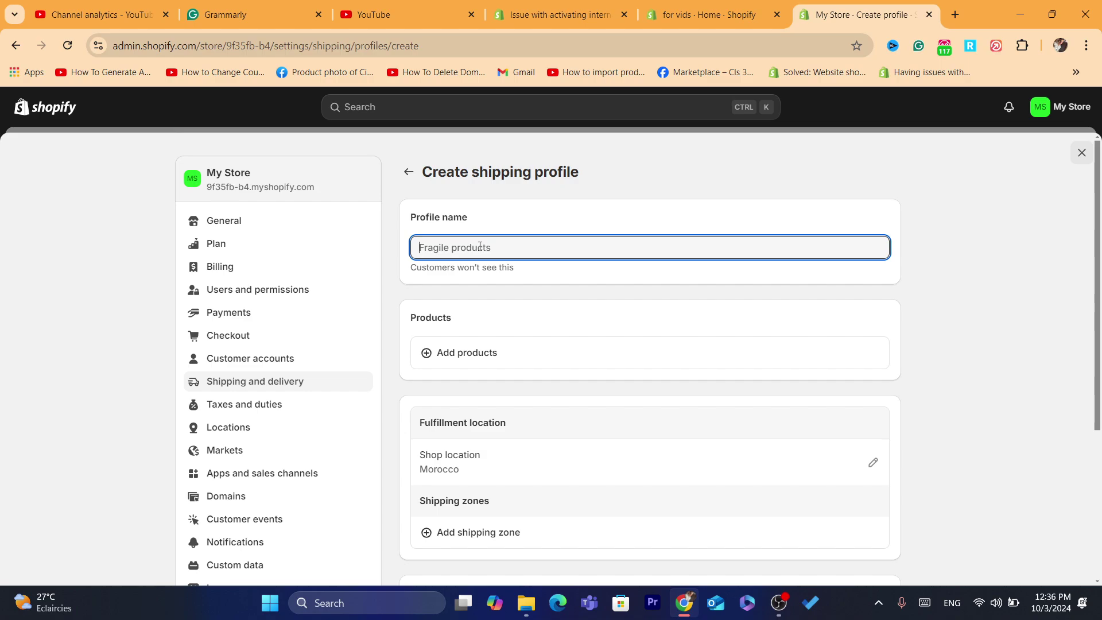
pyautogui.write('internetional')
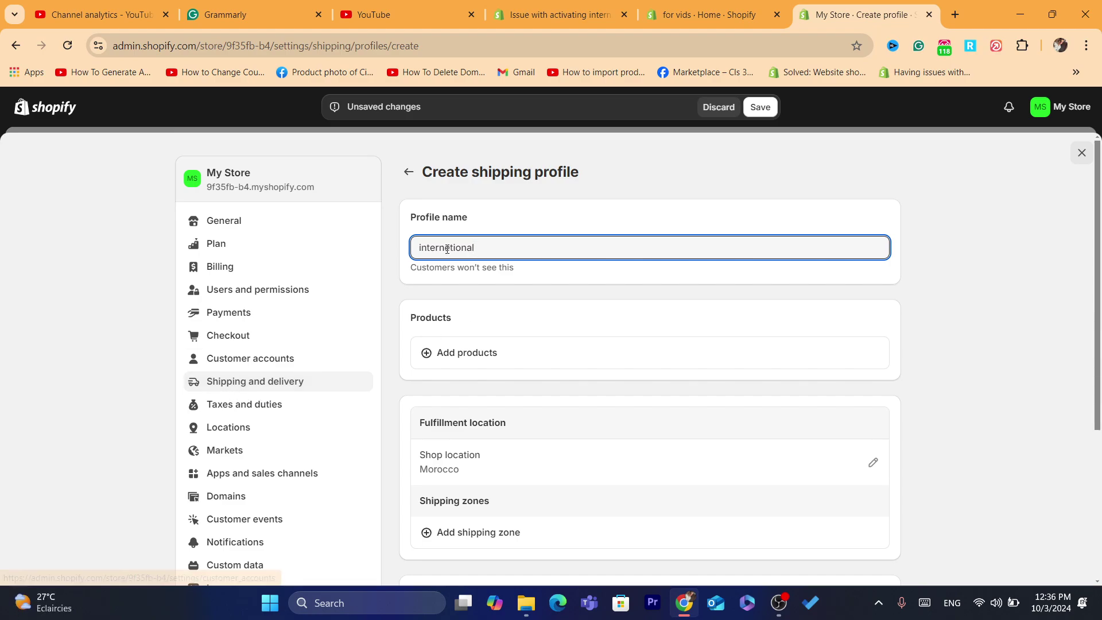
pyautogui.click(405, 222)
pyautogui.moveTo(406, 222); pyautogui.dragTo(461, 230)
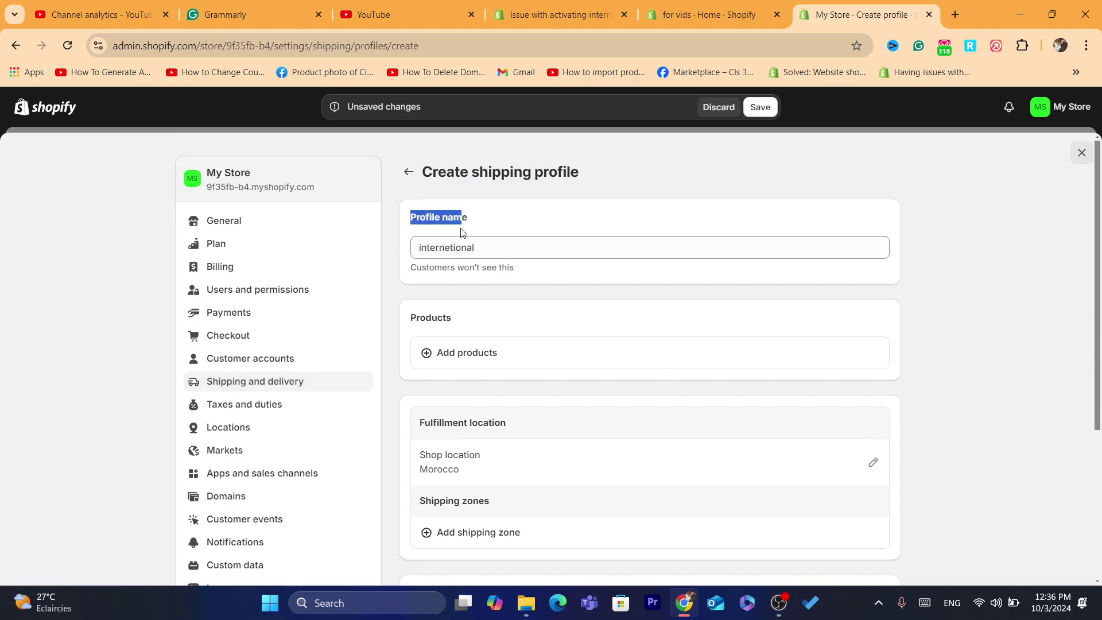
pyautogui.click(256, 390)
pyautogui.click(575, 249)
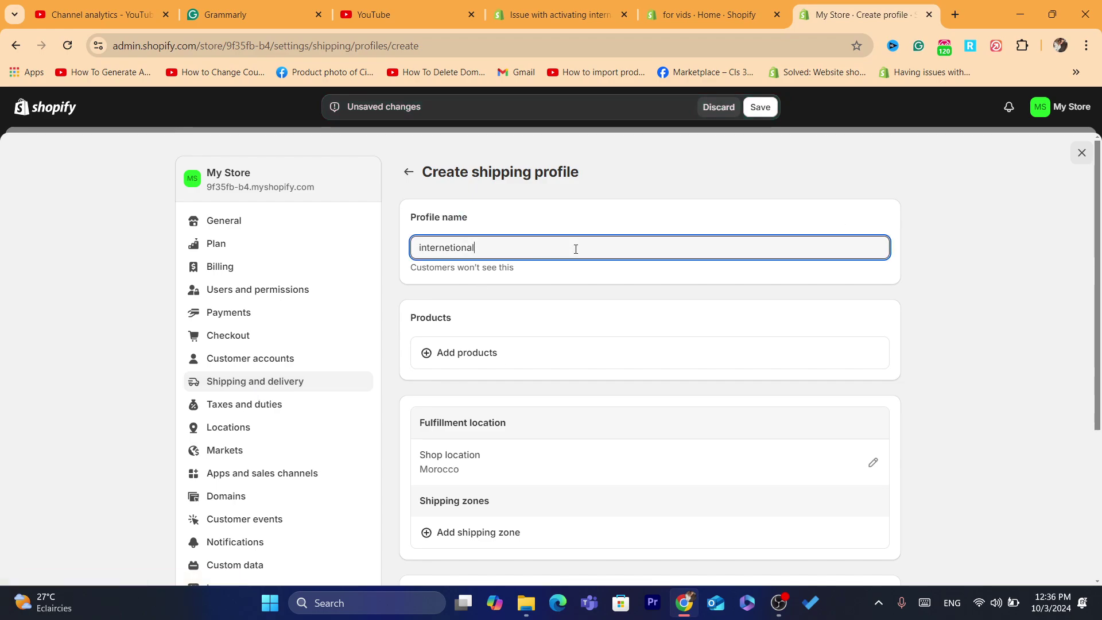
# Step: Try to add all displayed store products to the new shipping profile
pyautogui.click(462, 362)
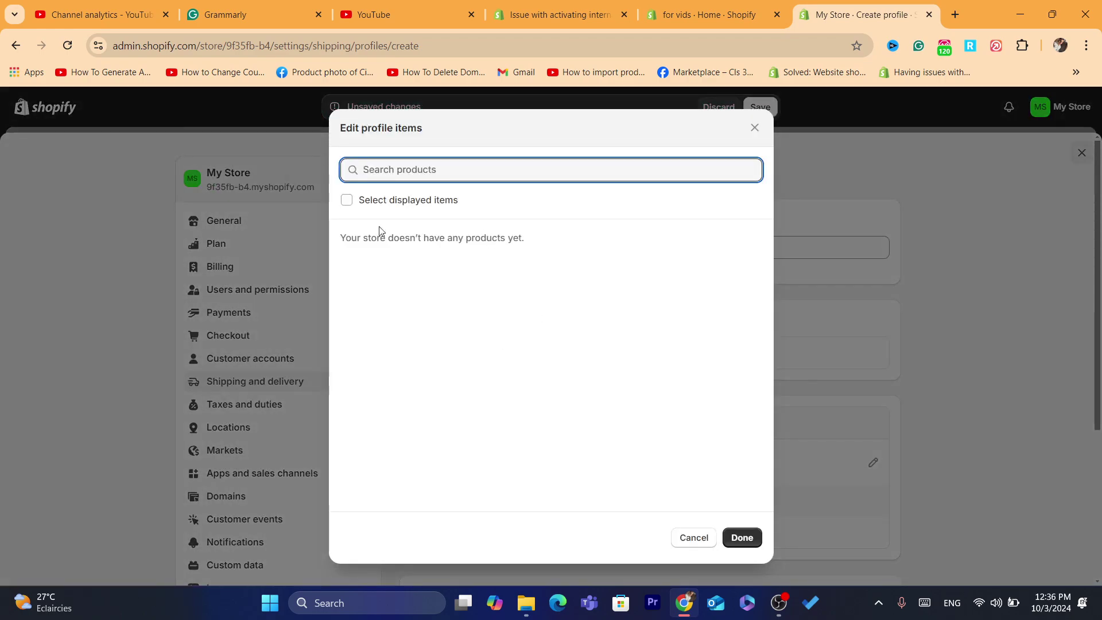
pyautogui.click(354, 214)
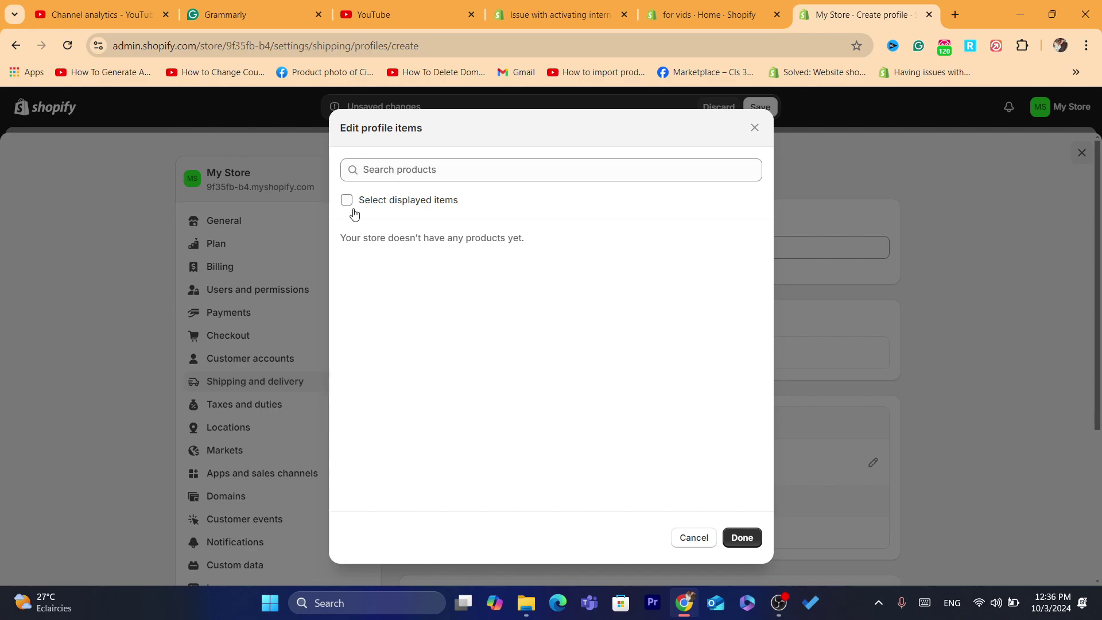
pyautogui.click(746, 538)
# Step: Create a shipping zone named "interentional" in the new profile, covering the whole Africa group
pyautogui.scroll(-2, 762, 396)
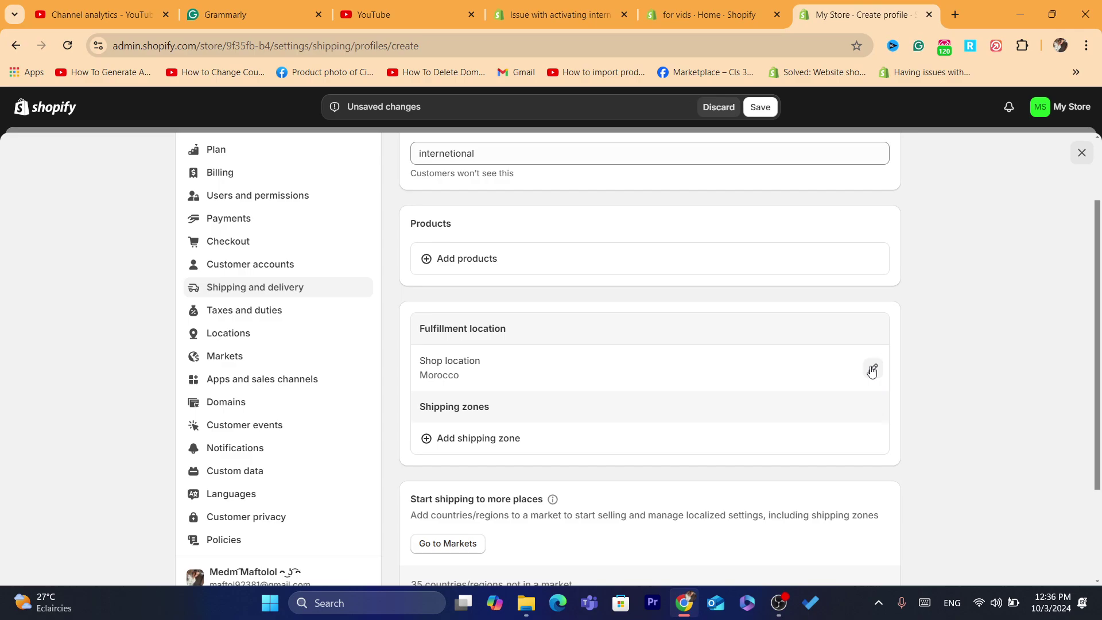
pyautogui.click(475, 445)
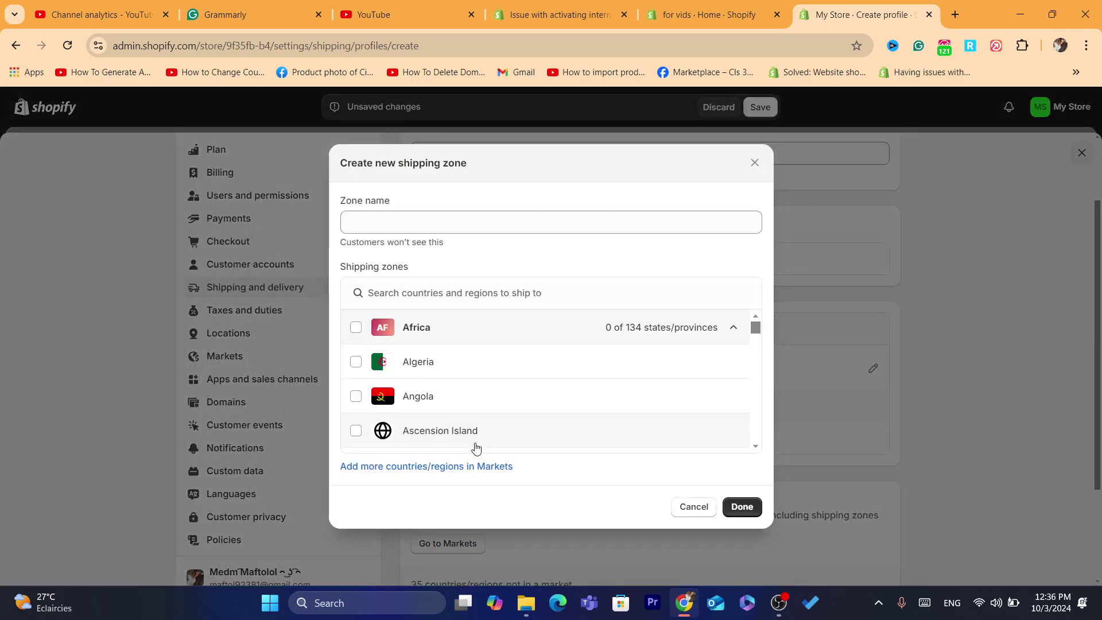
pyautogui.click(356, 327)
pyautogui.click(432, 224)
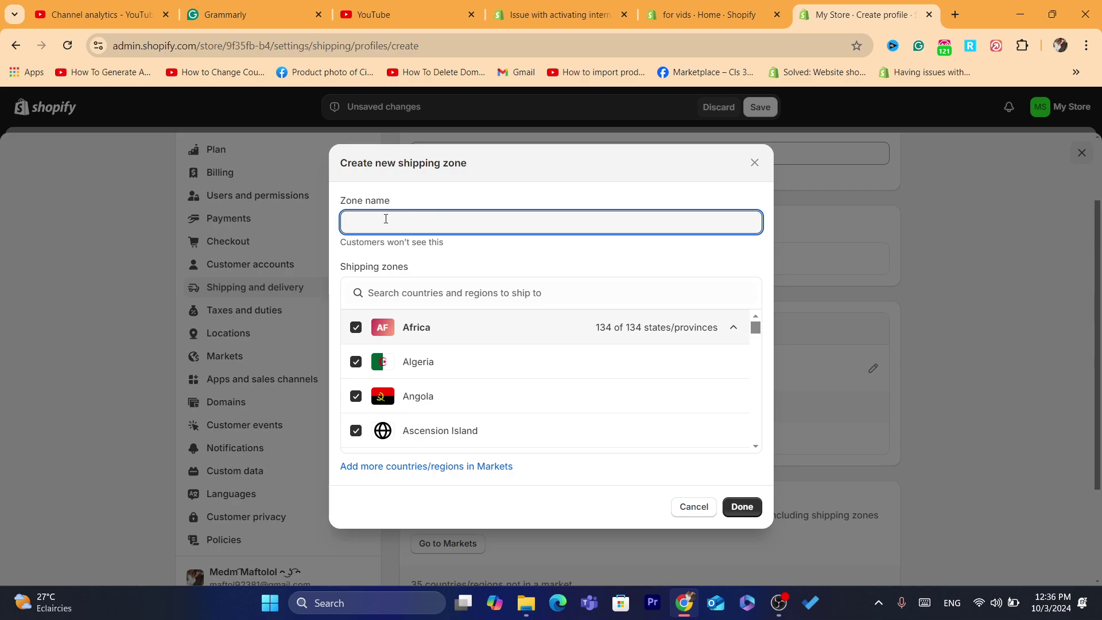
pyautogui.write('un')
pyautogui.write('terentional')
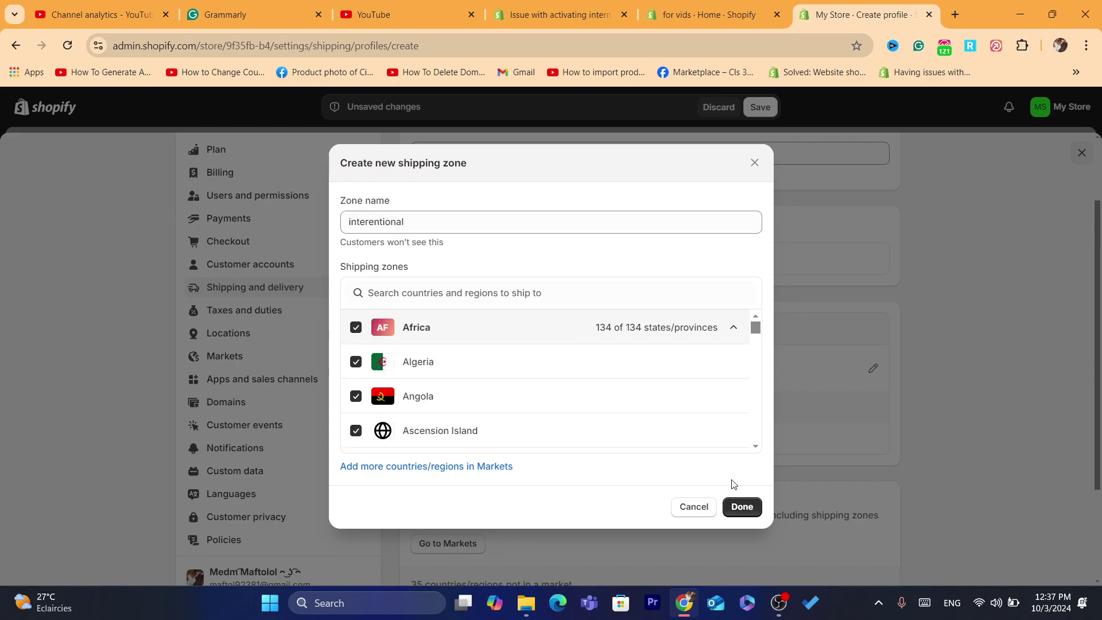
pyautogui.click(741, 506)
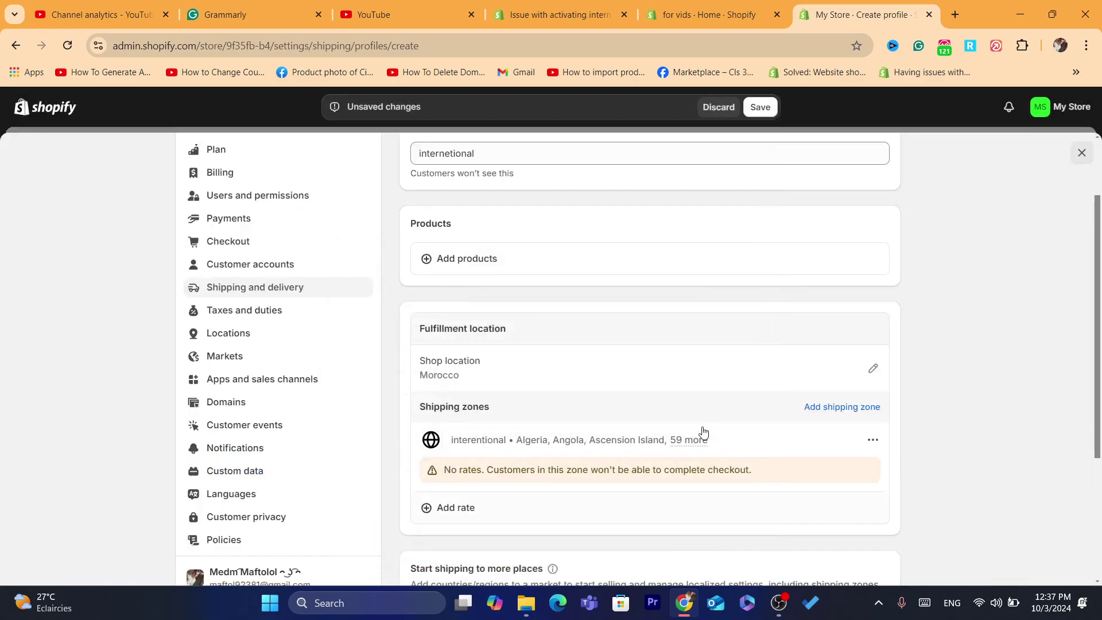
# Step: Add a free custom flat rate named "standerrd" to the new profile's shipping zone
pyautogui.click(450, 509)
pyautogui.click(365, 277)
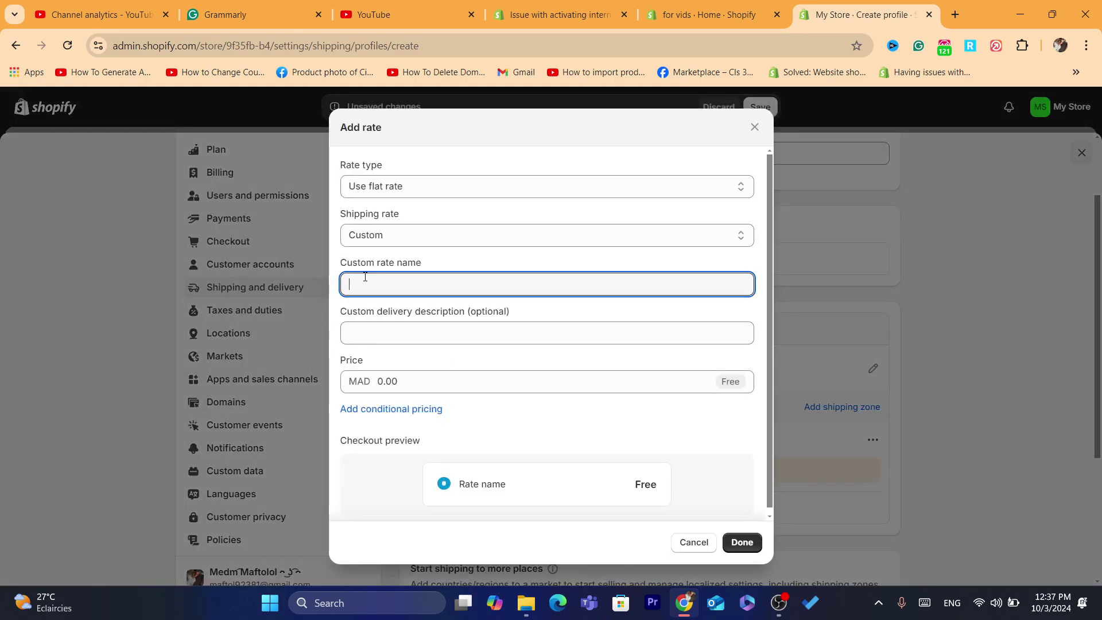
pyautogui.write('standerrd')
pyautogui.click(425, 380)
pyautogui.click(741, 541)
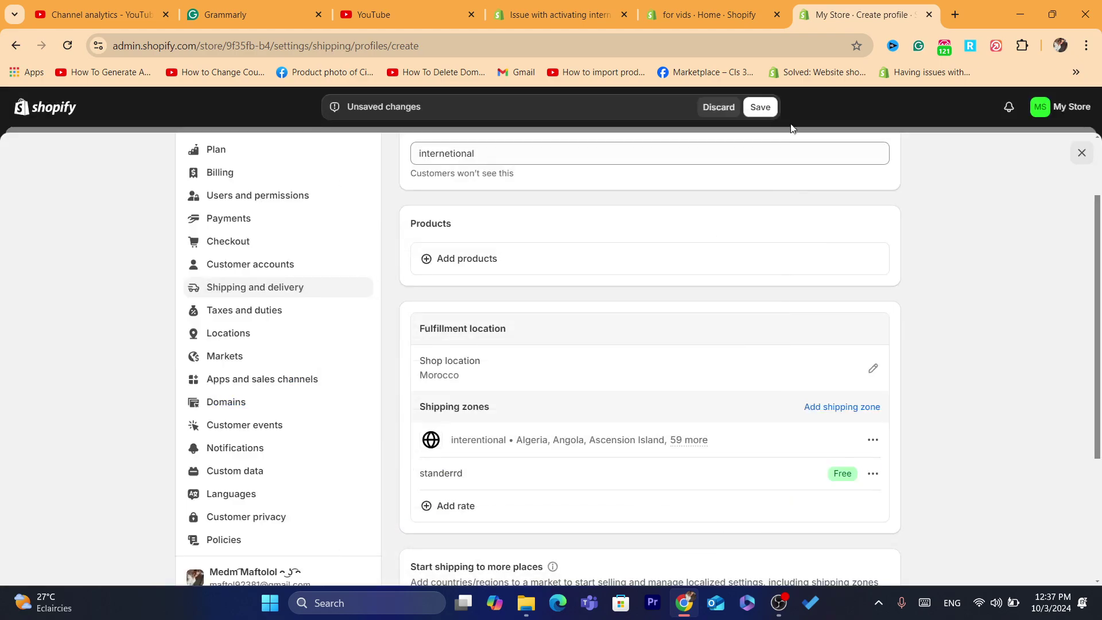
# Step: Try to save the new shipping profile and return to the Markets settings
pyautogui.click(758, 107)
pyautogui.scroll(1, 1098, 368)
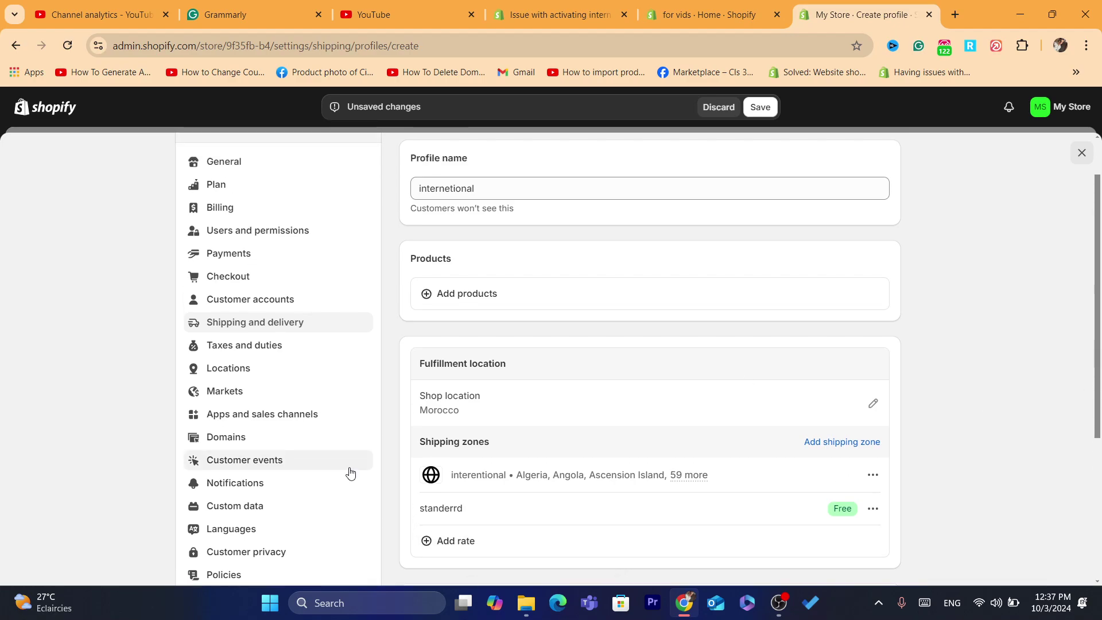
pyautogui.click(218, 392)
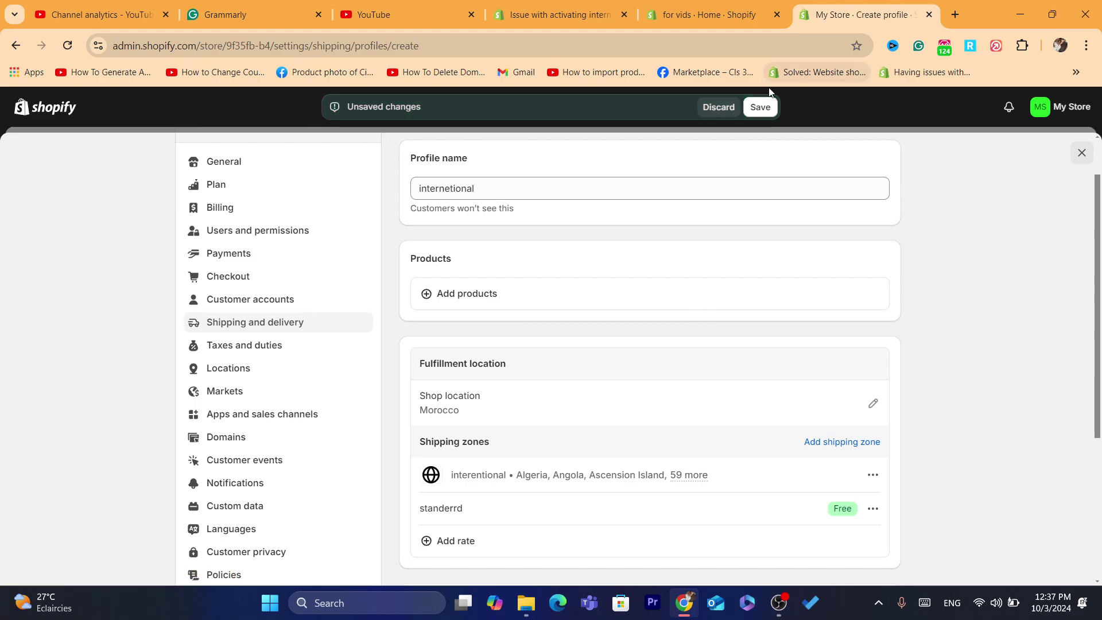